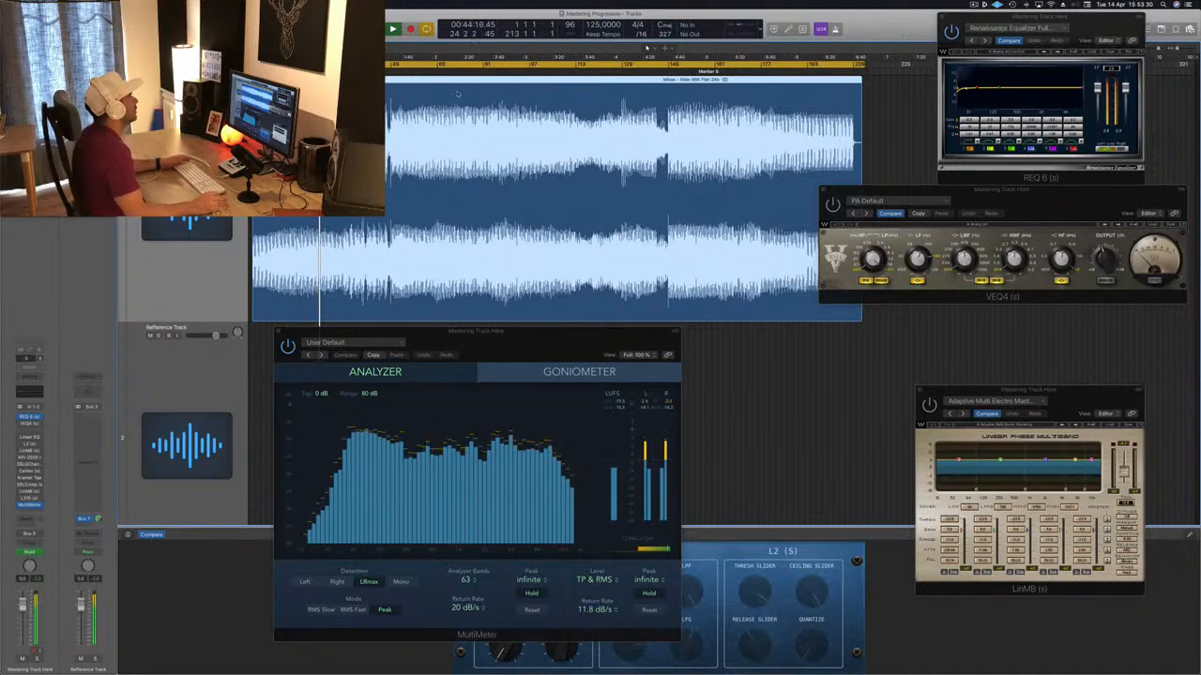
- Audition the mix at several points along the timeline and restart playback from the beginning
key(alt+period)
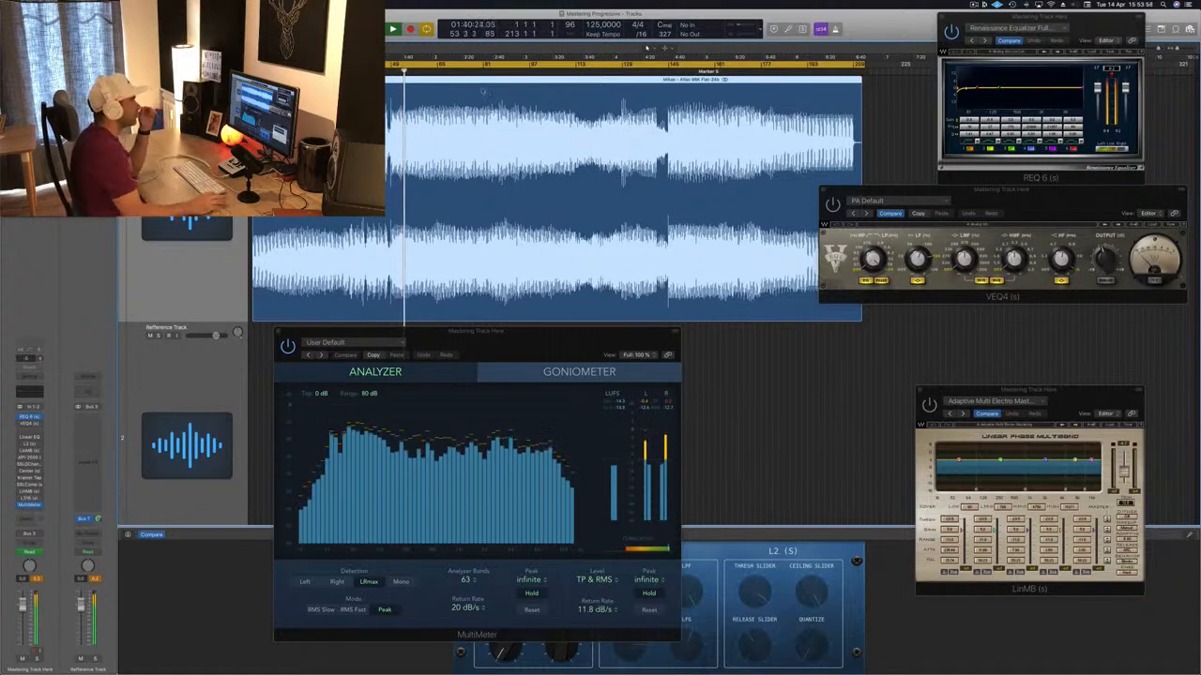
click(1110, 27)
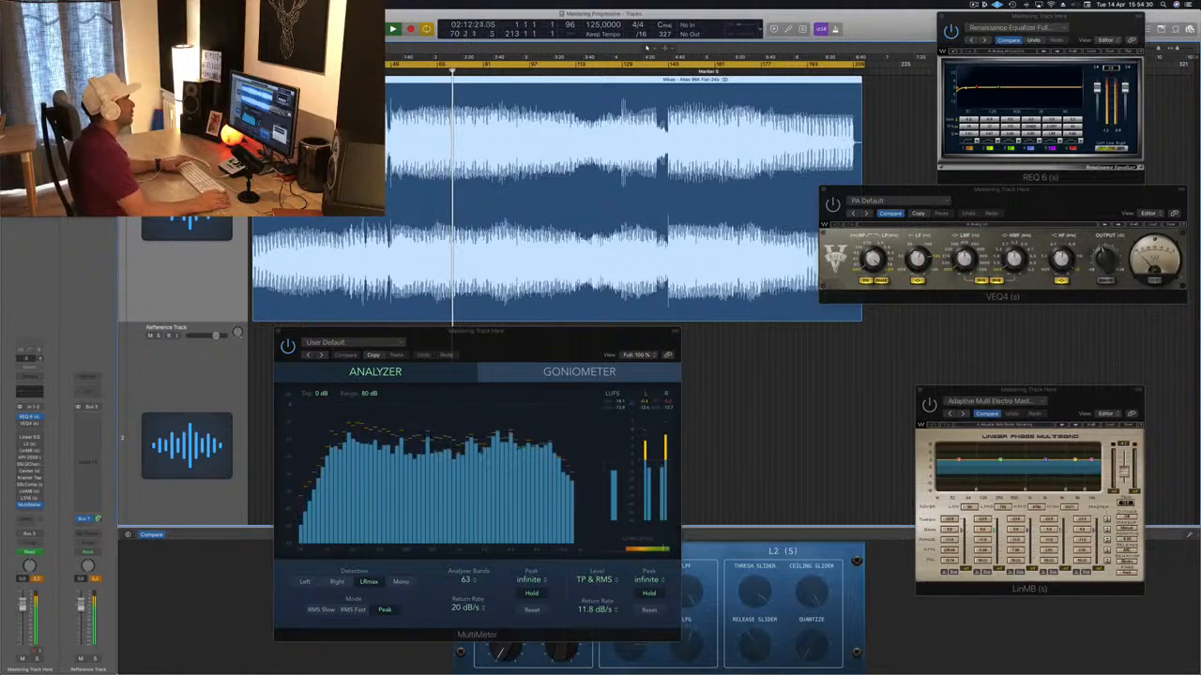
key(shift+period)
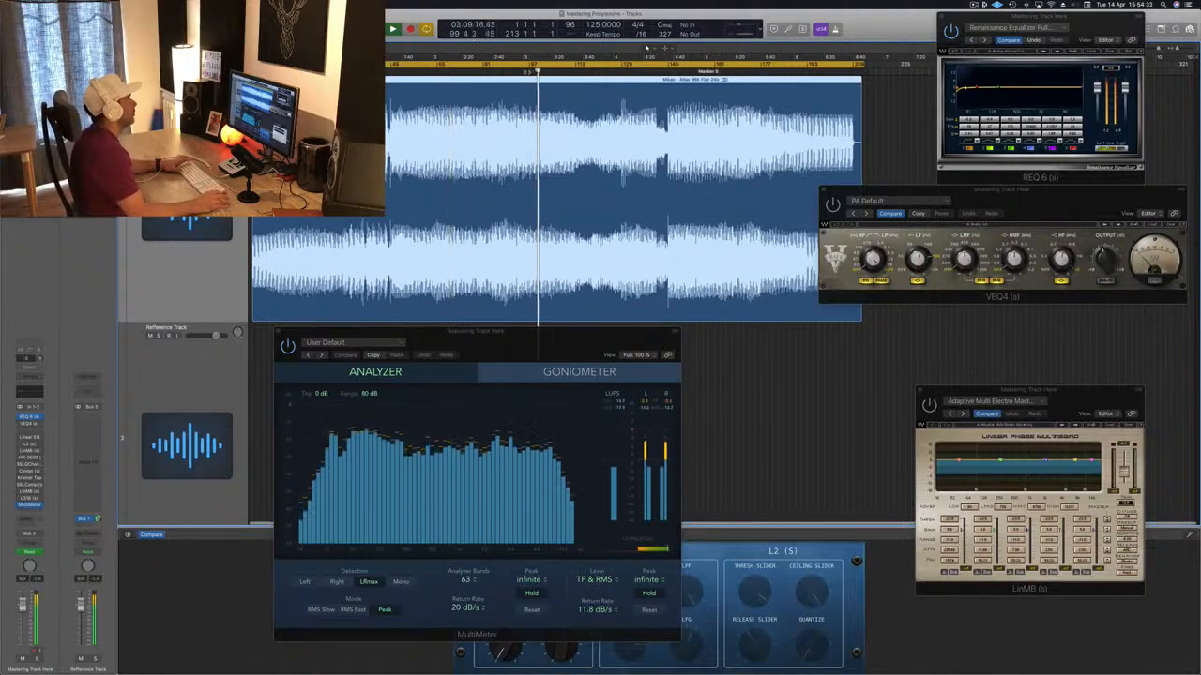
key(shift+comma)
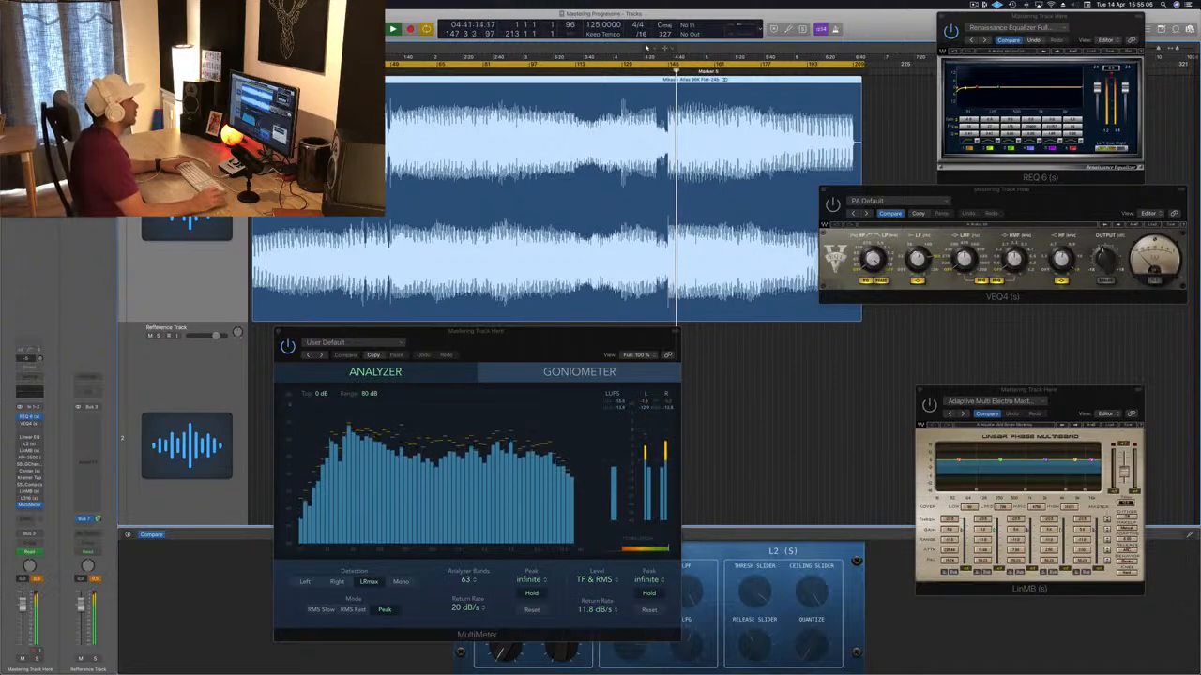
key(space)
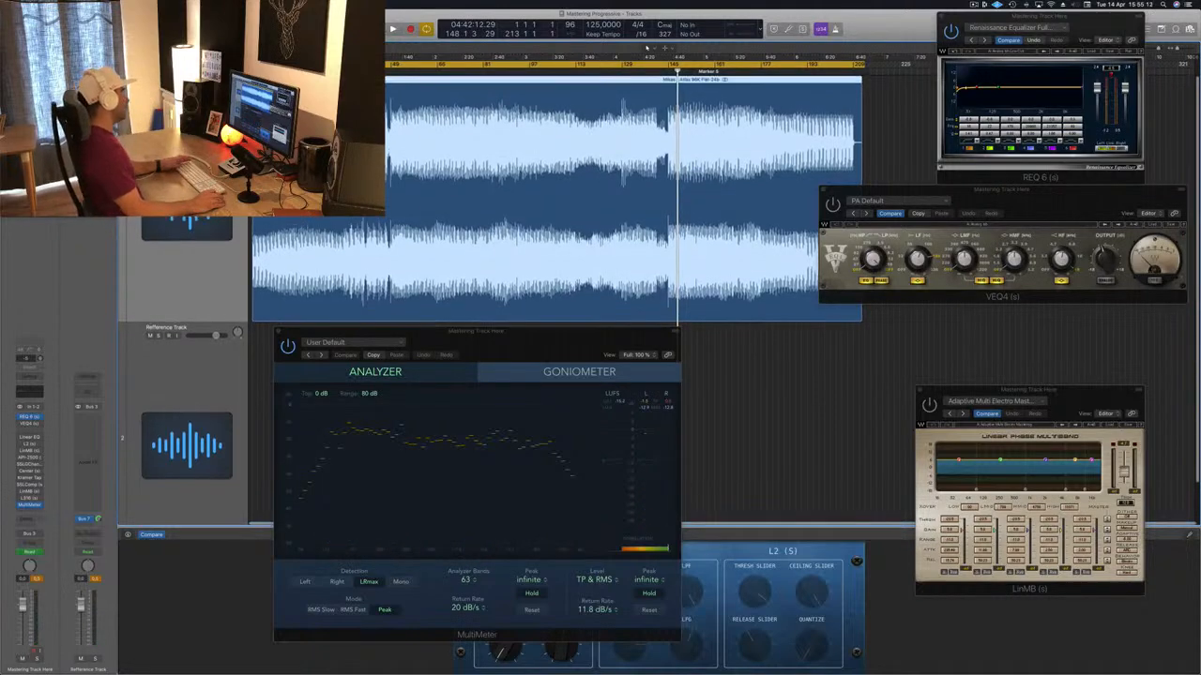
key(Return)
key(space)
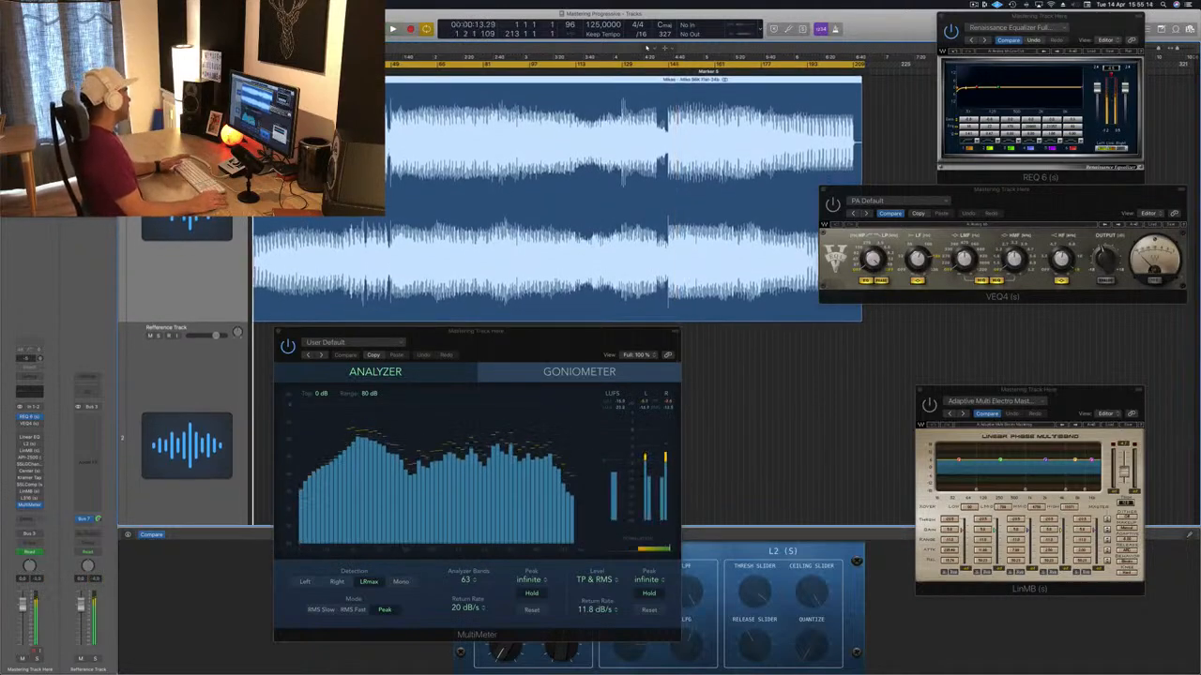
- Reposition the REQ 6 plugin window, and close and reopen the VEQ4 on the mastering track with its window placed below REQ 6
drag(1058, 24, 1001, 31)
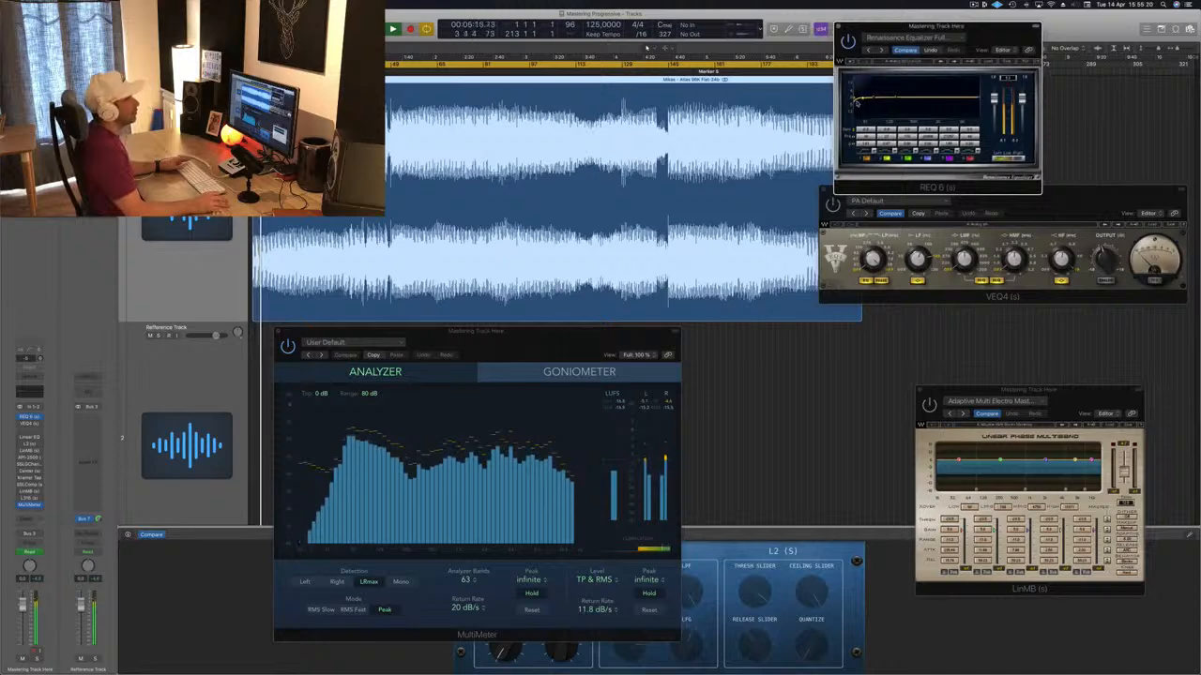
drag(992, 28, 1024, 15)
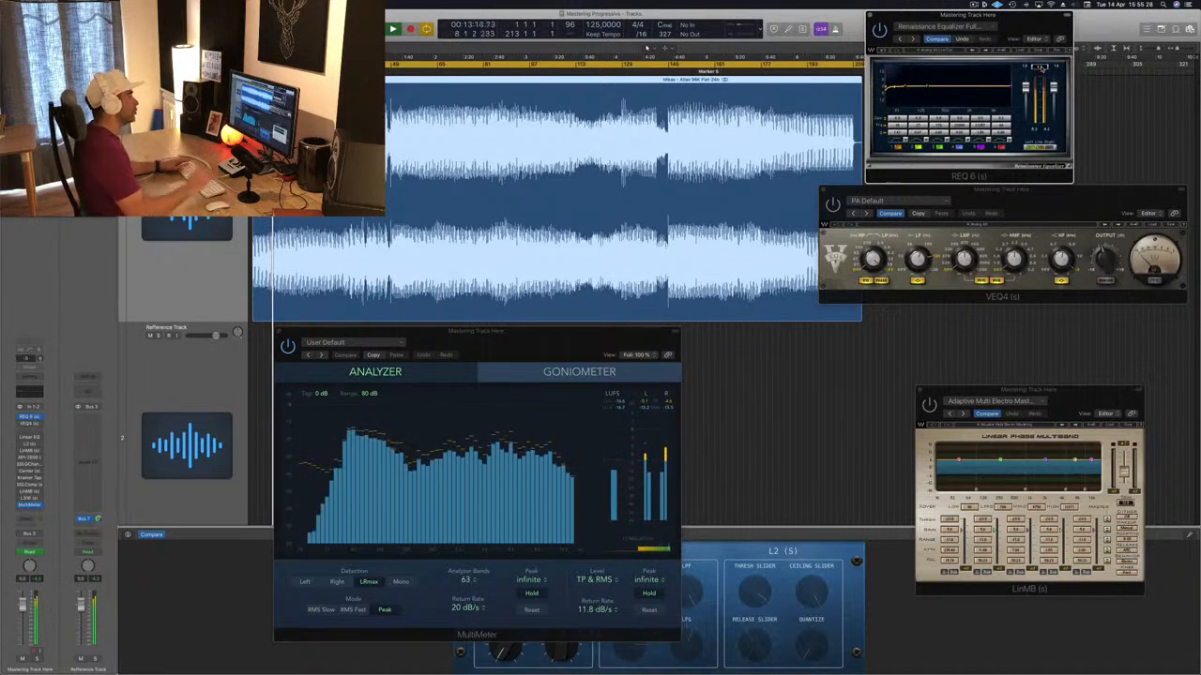
click(1027, 200)
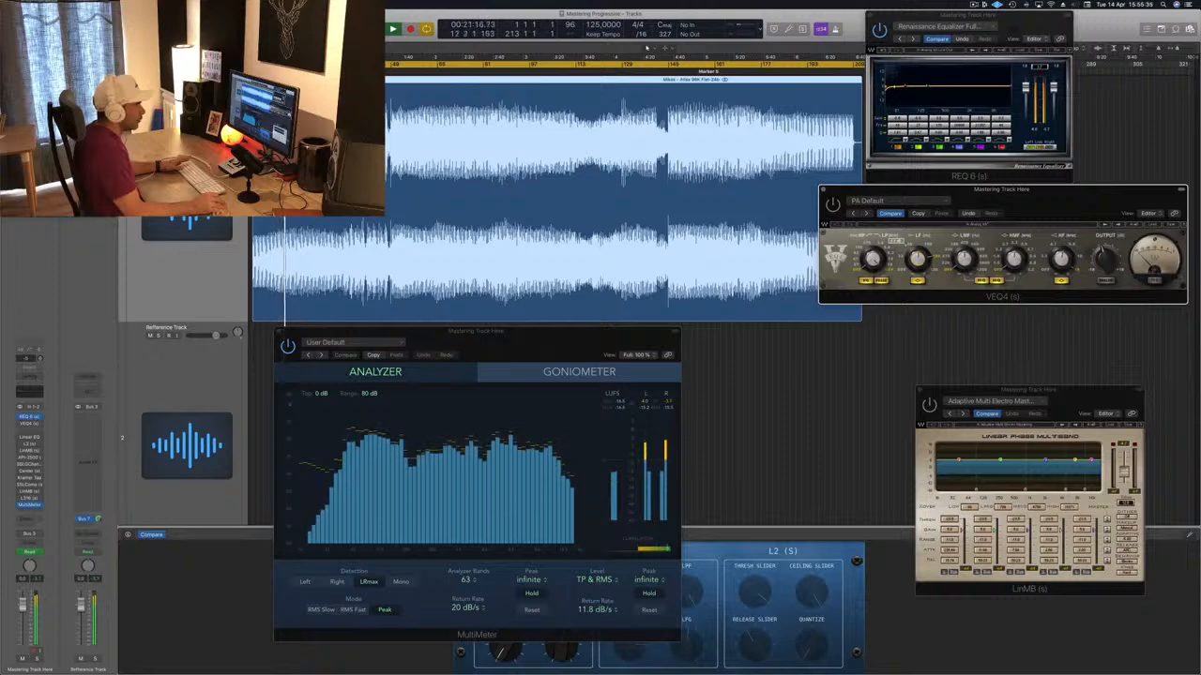
drag(1027, 200, 989, 200)
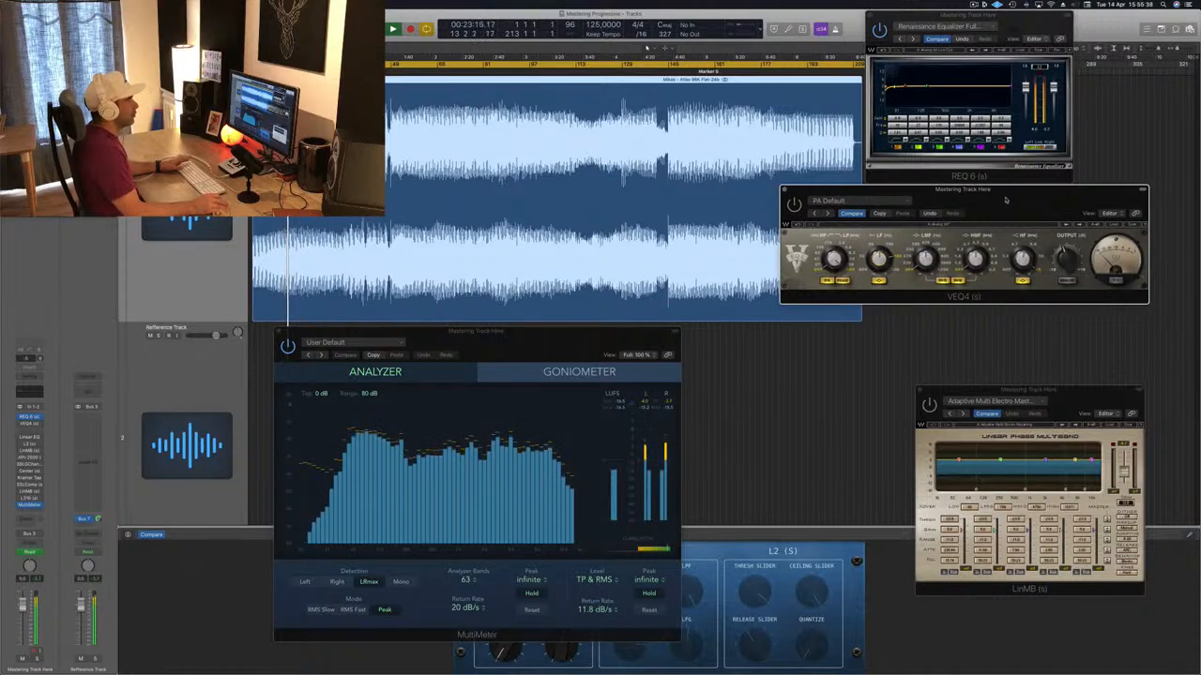
key(super+w)
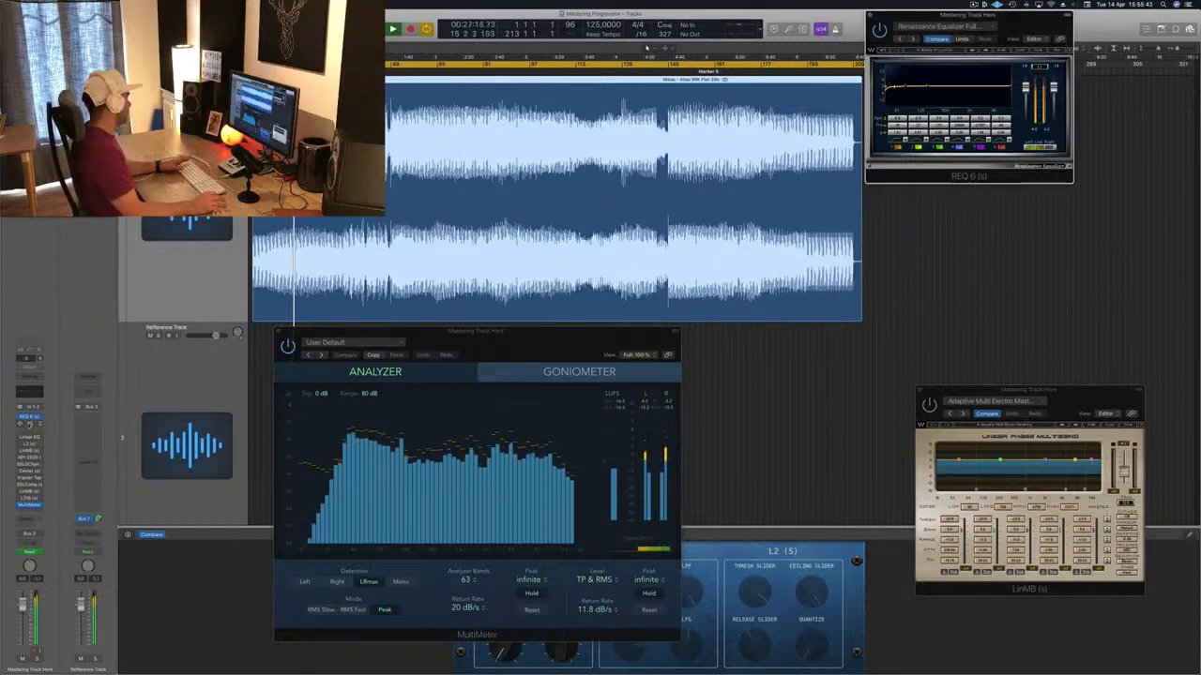
click(28, 423)
mouse_move(976, 196)
mouse_down()
mouse_move(943, 200)
mouse_move(963, 205)
mouse_up()
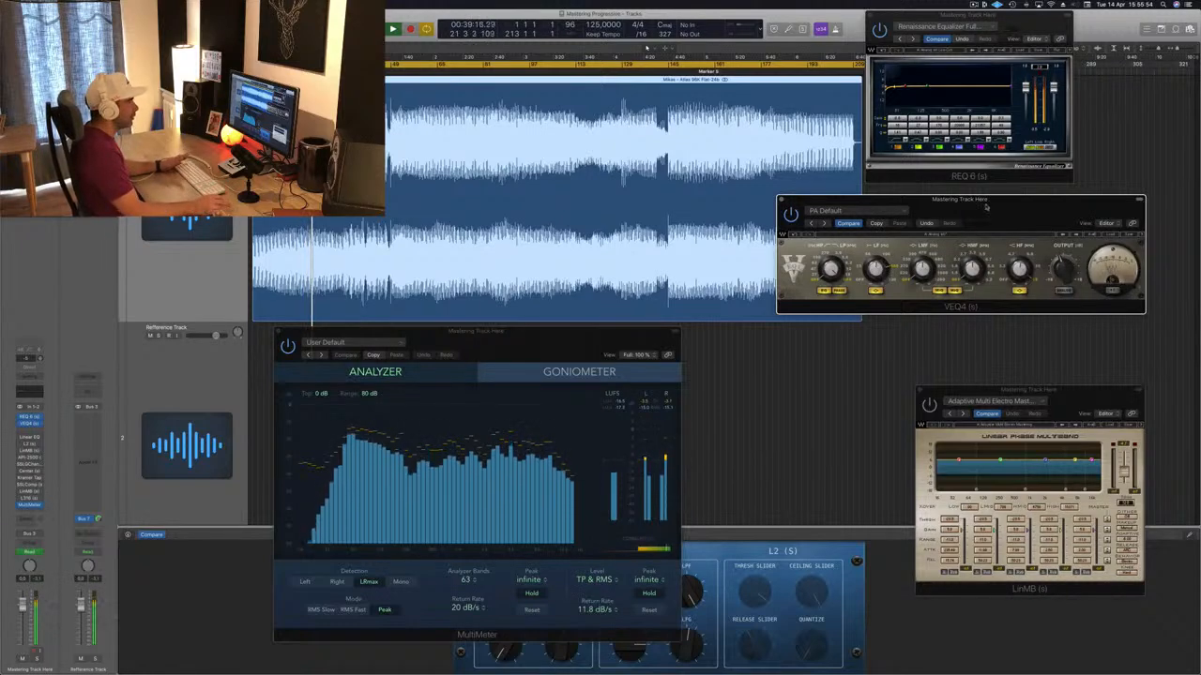
drag(987, 207, 993, 210)
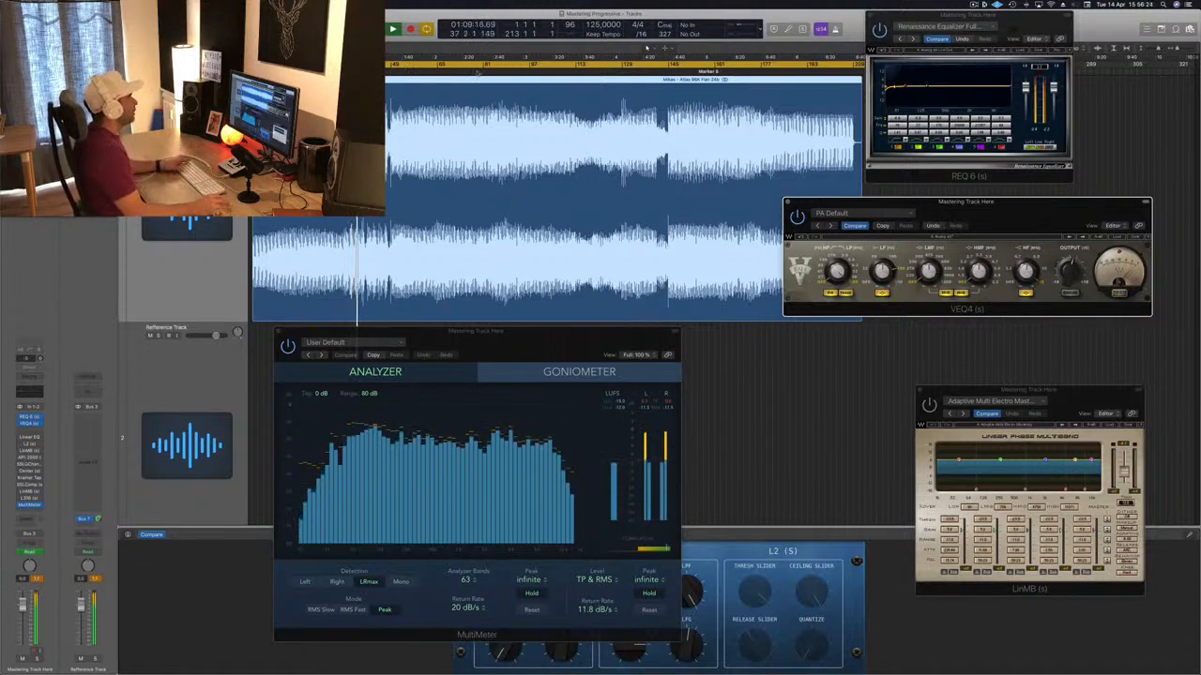
- Start the cycle range at bar 81 and restart playback from there, with the VEQ4 window shifted slightly
click(479, 66)
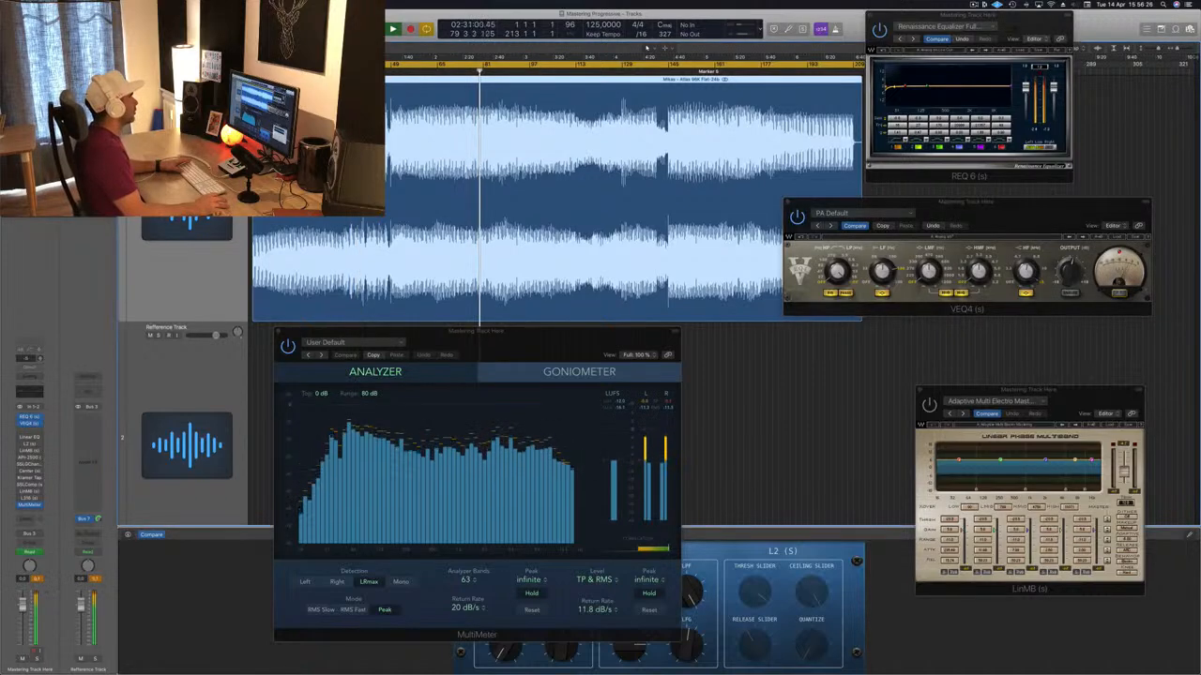
drag(252, 61, 484, 61)
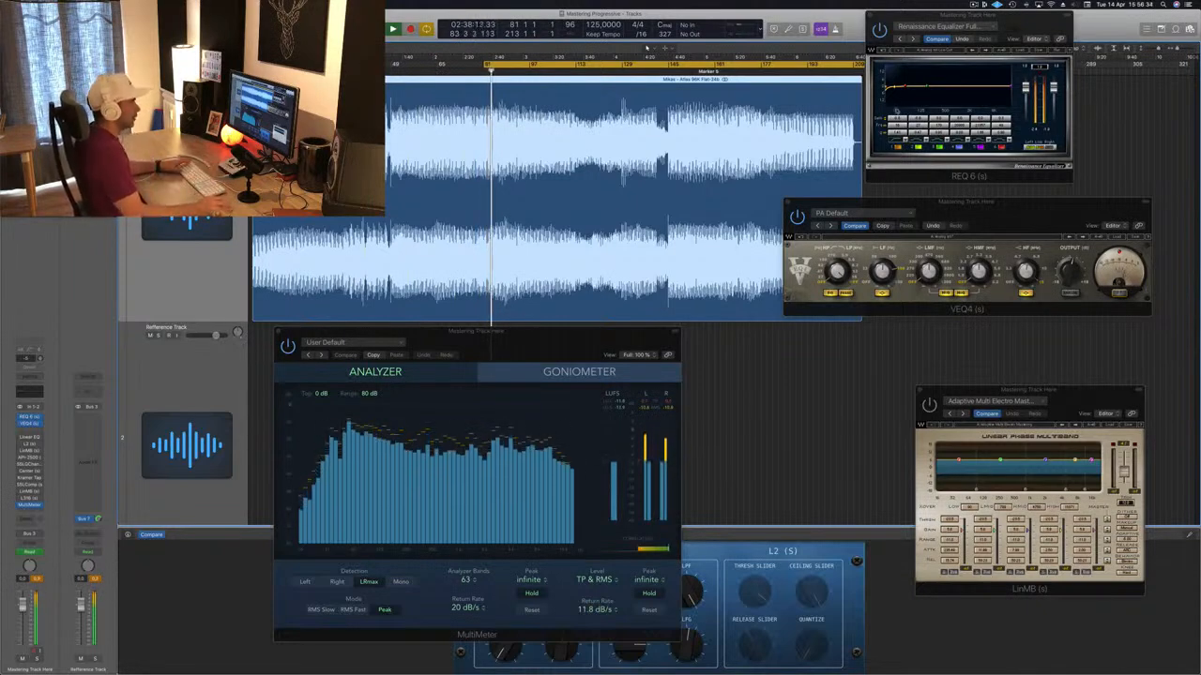
click(1118, 293)
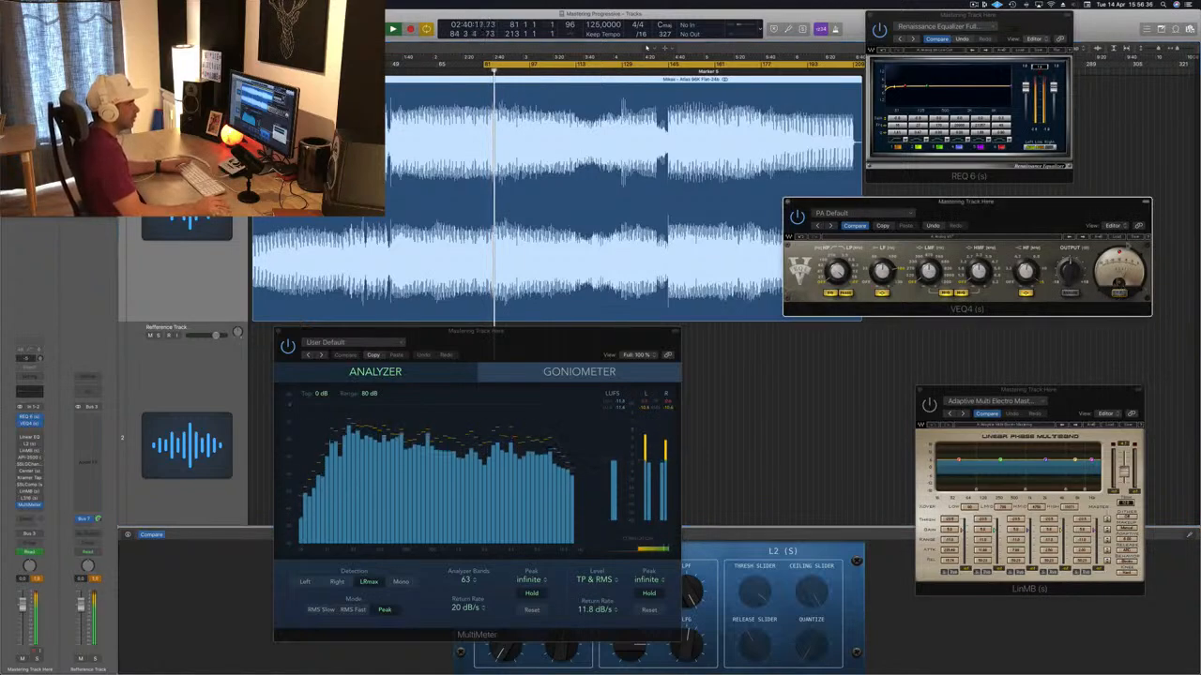
drag(1101, 207, 1121, 198)
key(space)
key(space)
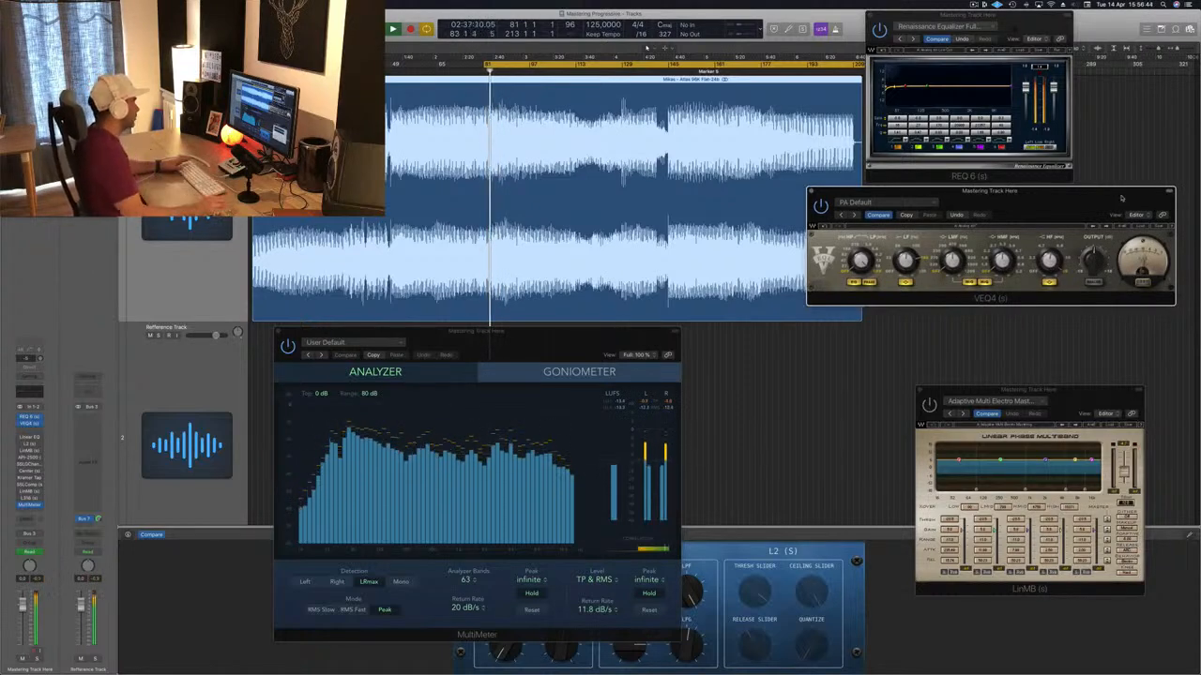
drag(1119, 197, 1121, 199)
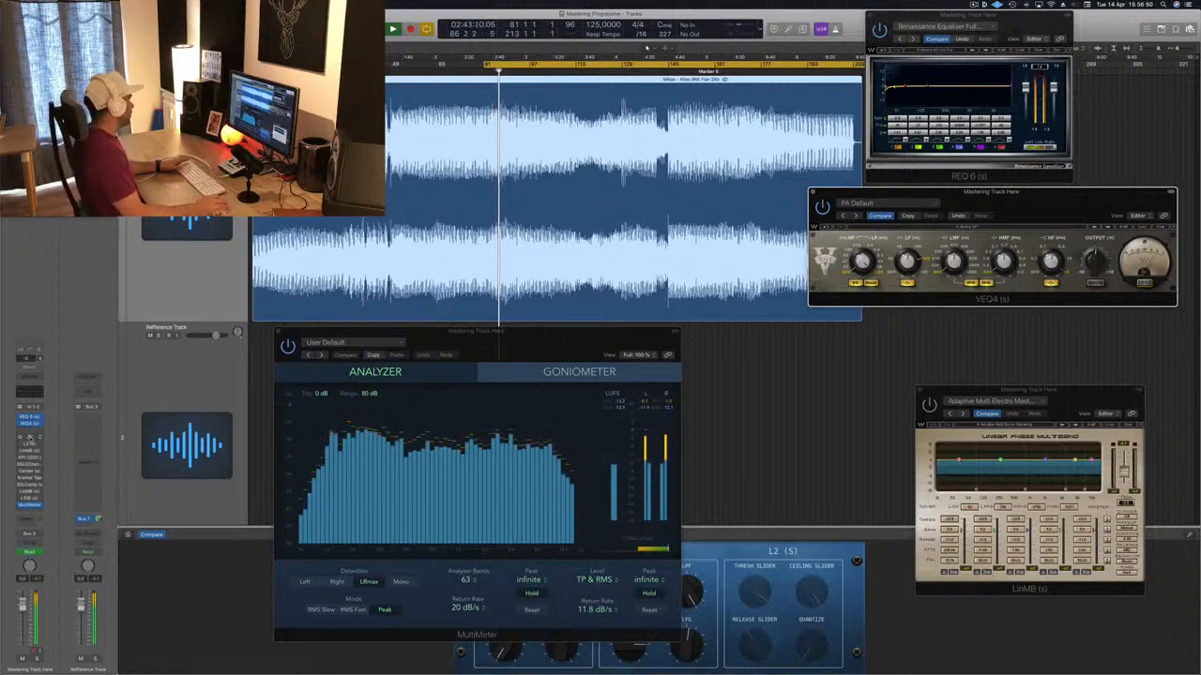
- Enable and open the mastering track's Linear Phase EQ and set its low shelf to 64 Hz with +1.2 dB gain
click(29, 437)
click(29, 437)
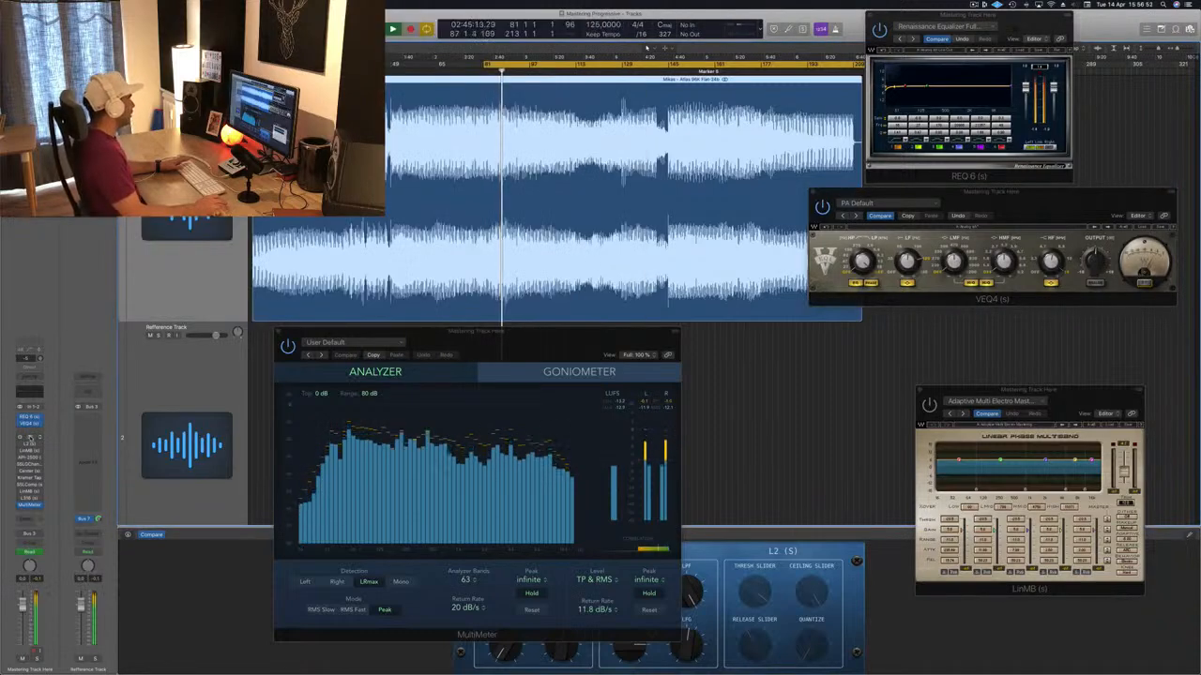
click(29, 437)
drag(230, 35, 479, 127)
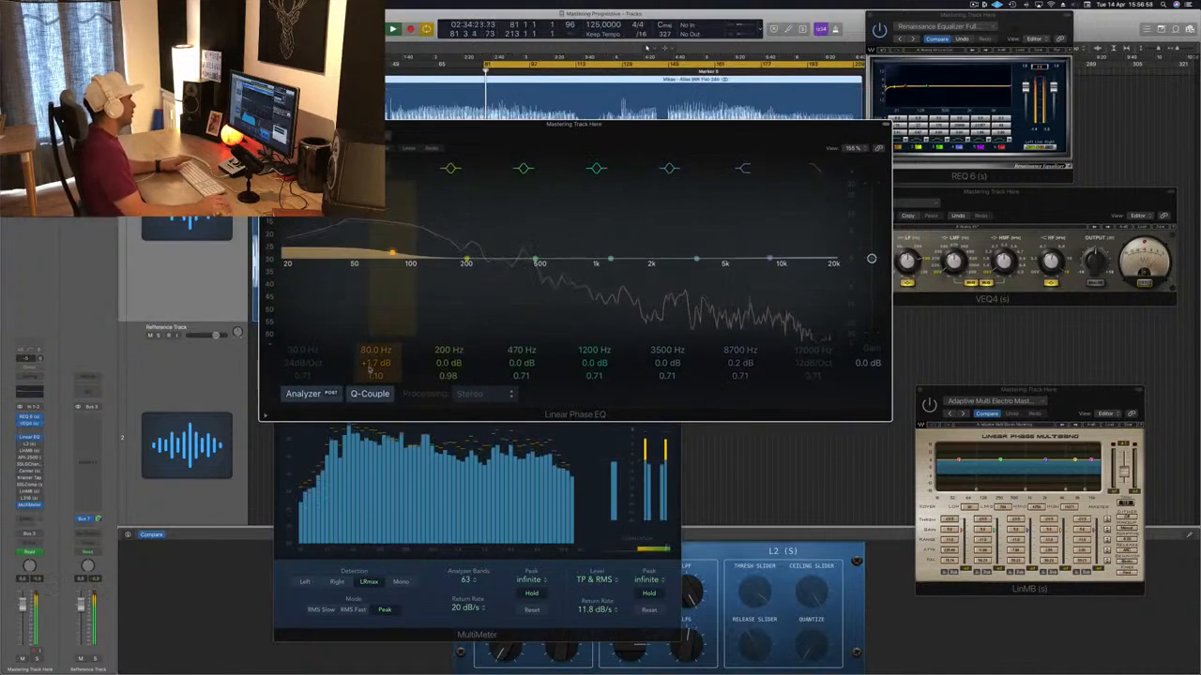
mouse_move(375, 362)
mouse_down()
mouse_move(375, 377)
mouse_move(375, 348)
mouse_move(375, 364)
mouse_up()
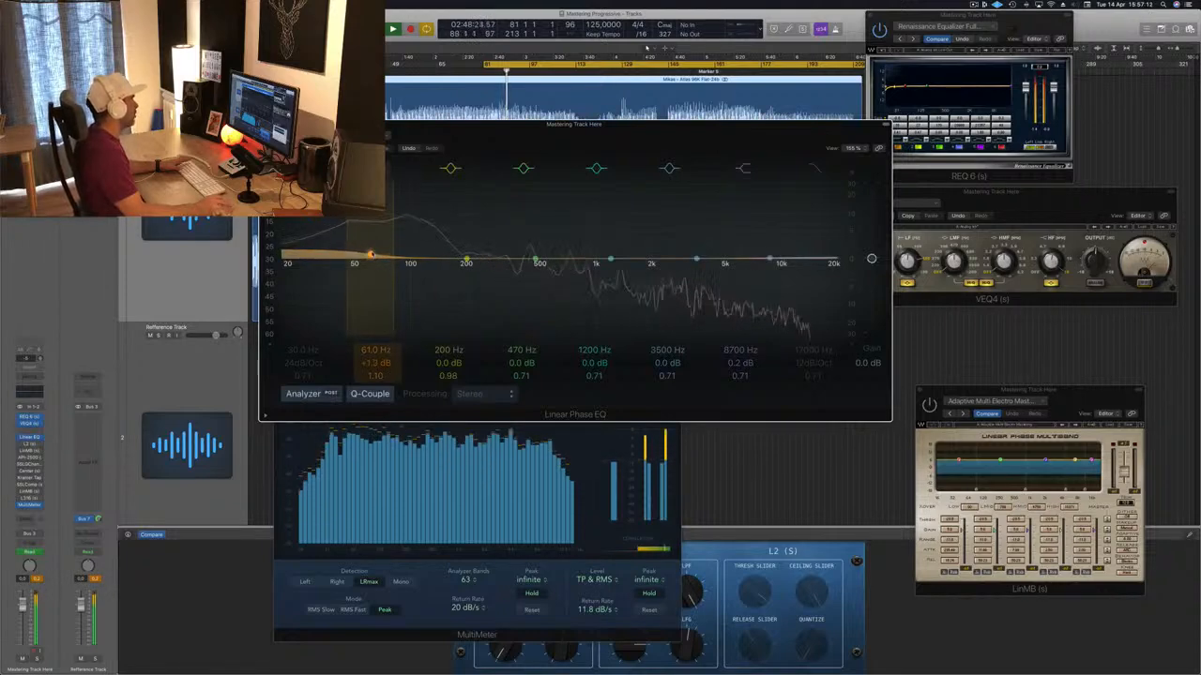
drag(370, 254, 374, 254)
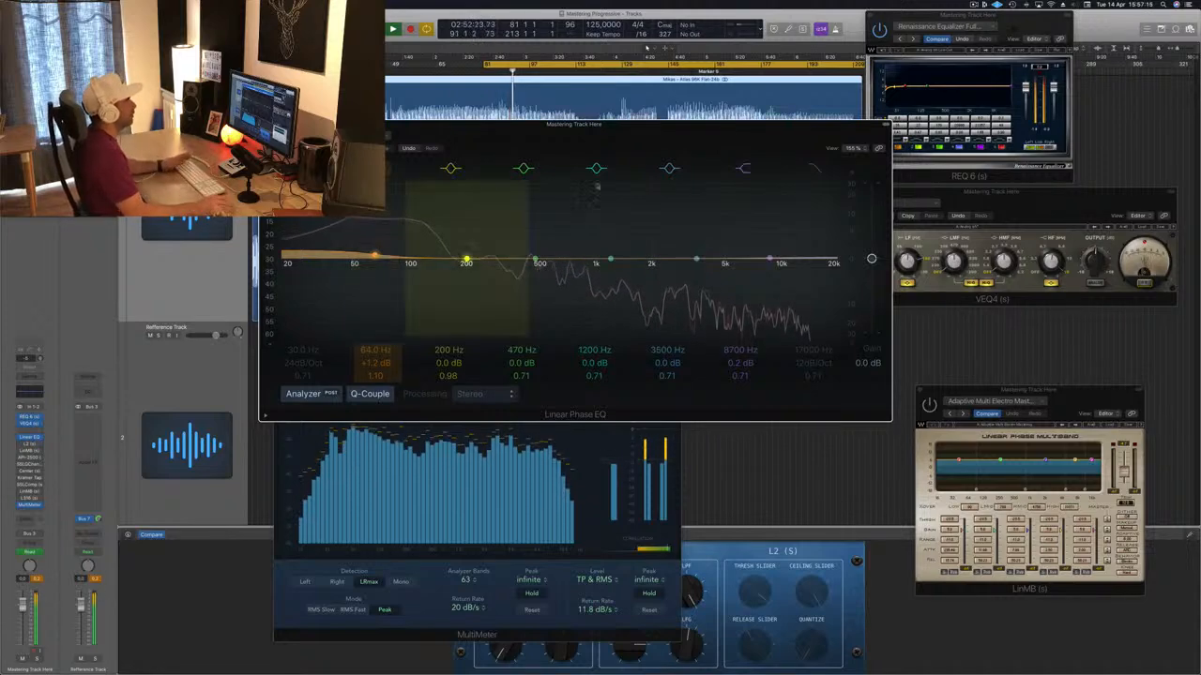
- Replay the looped section and set the Linear Phase EQ's high shelf to 12200 Hz with +1.6 dB gain
drag(672, 135, 651, 181)
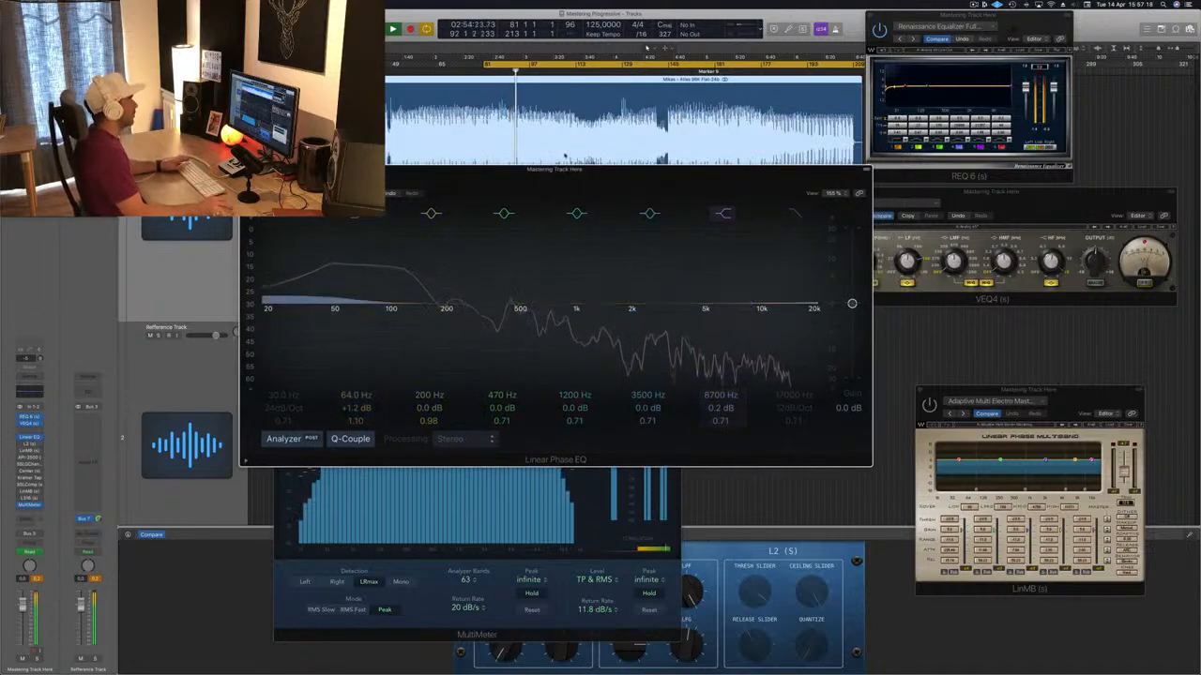
key(space)
key(space)
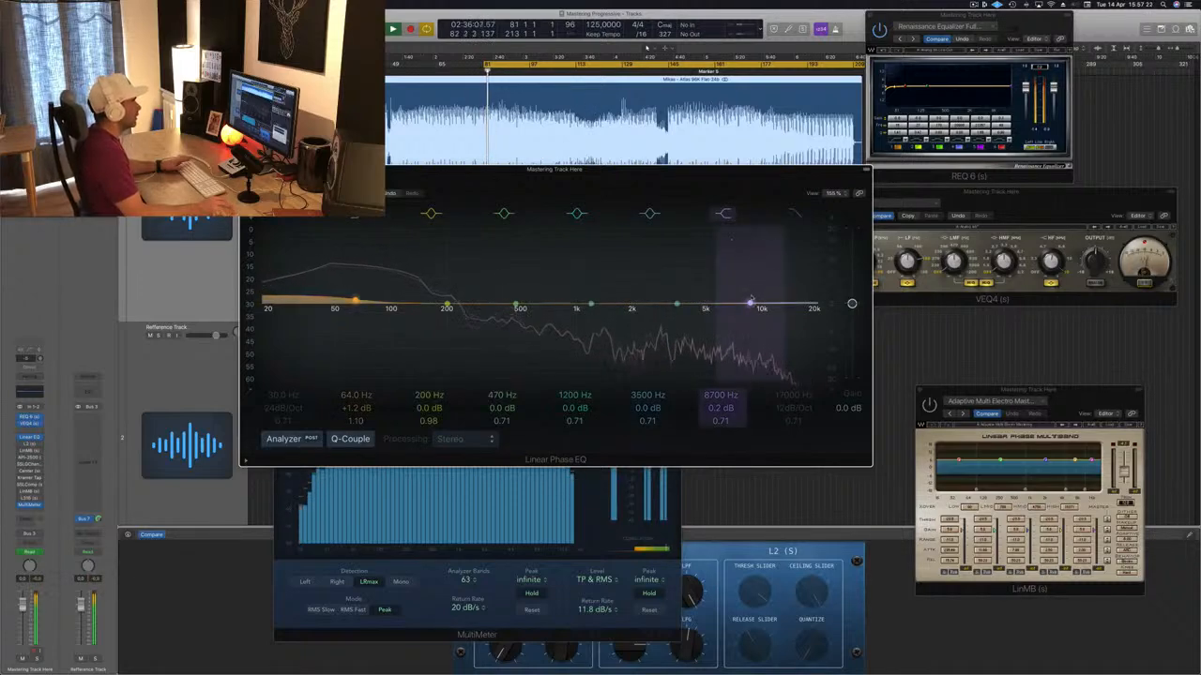
drag(749, 304, 777, 297)
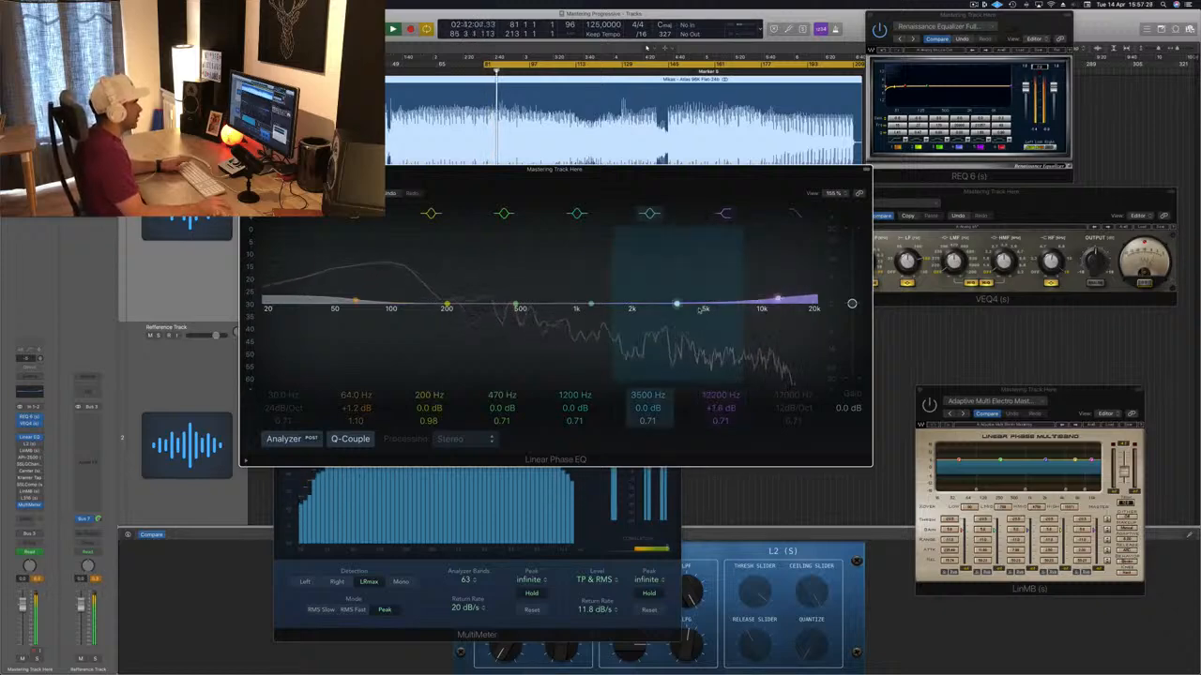
- Set the Linear Phase EQ's 3500 Hz band to 5800 Hz with -0.9 dB gain and a Q of 1.70
drag(676, 304, 710, 312)
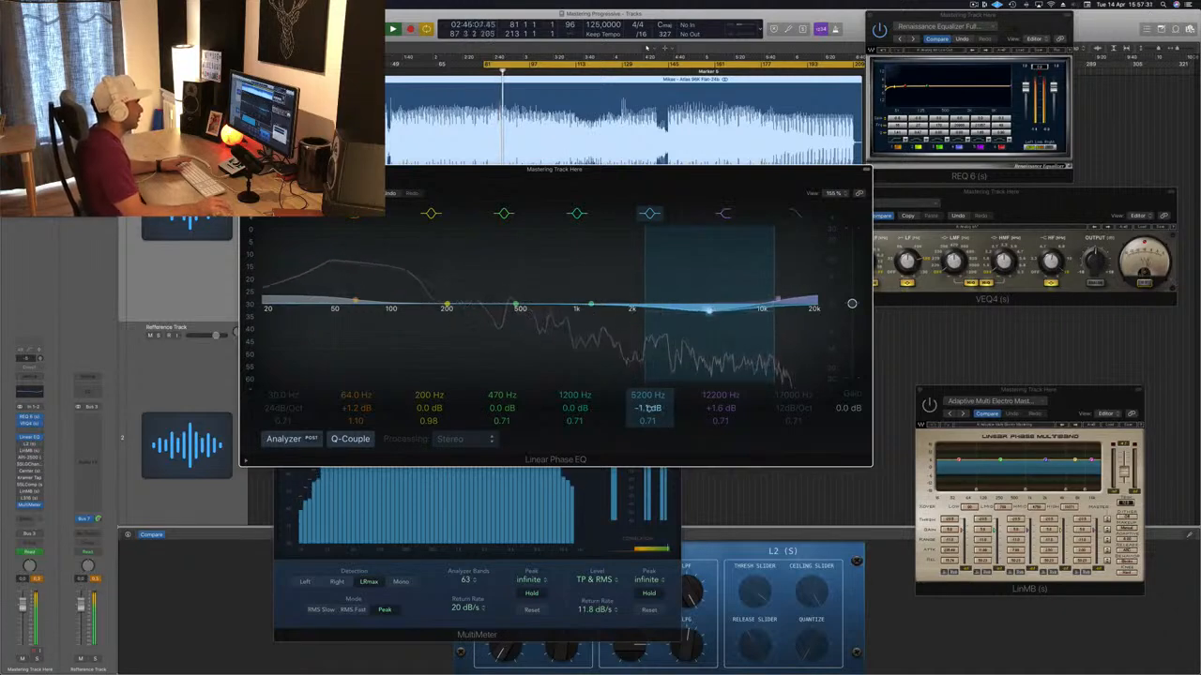
drag(647, 420, 647, 399)
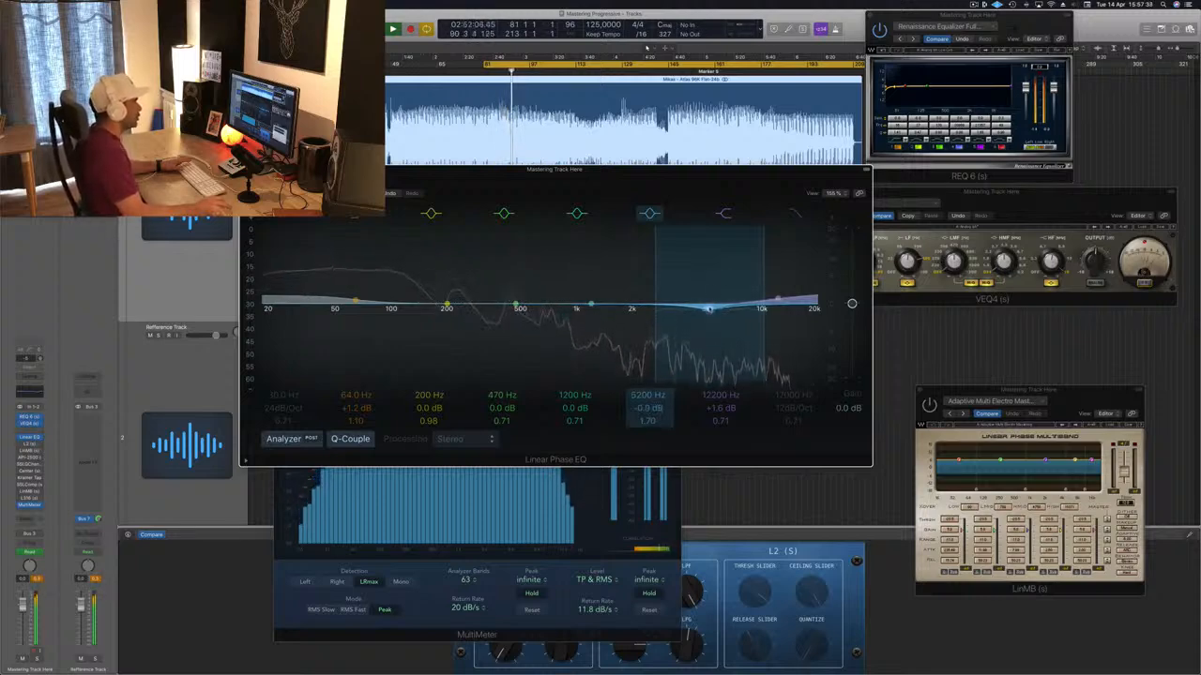
drag(709, 309, 714, 310)
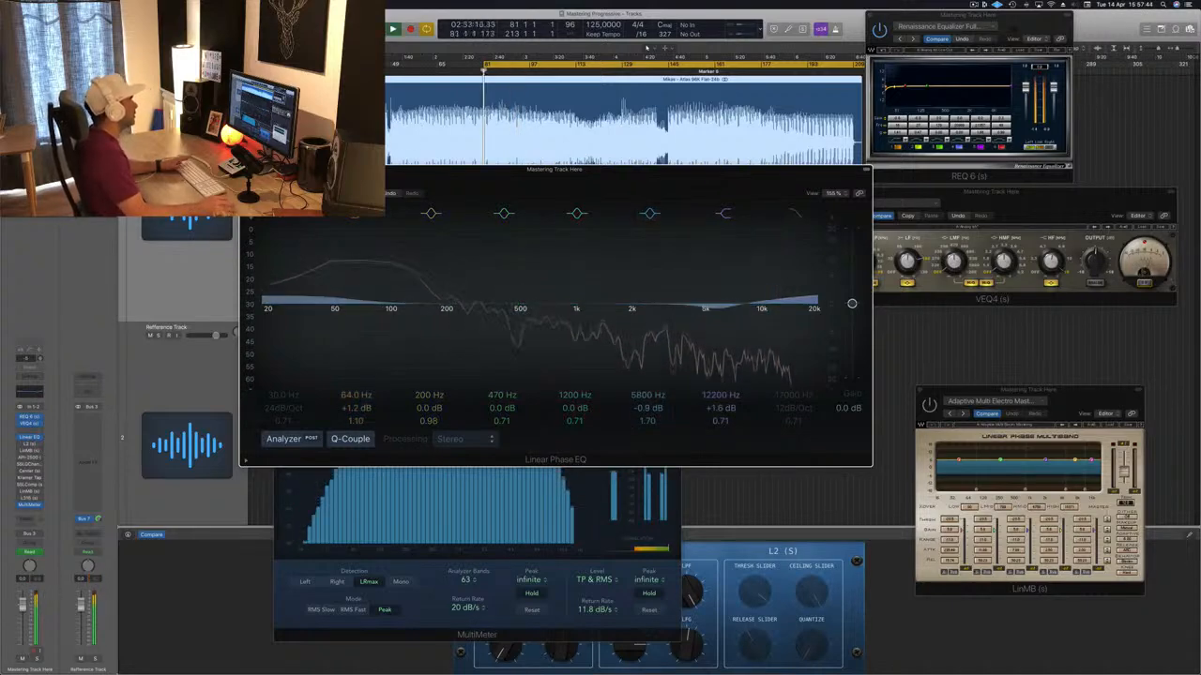
- Reposition the Linear Phase EQ window and close it
drag(466, 182, 473, 183)
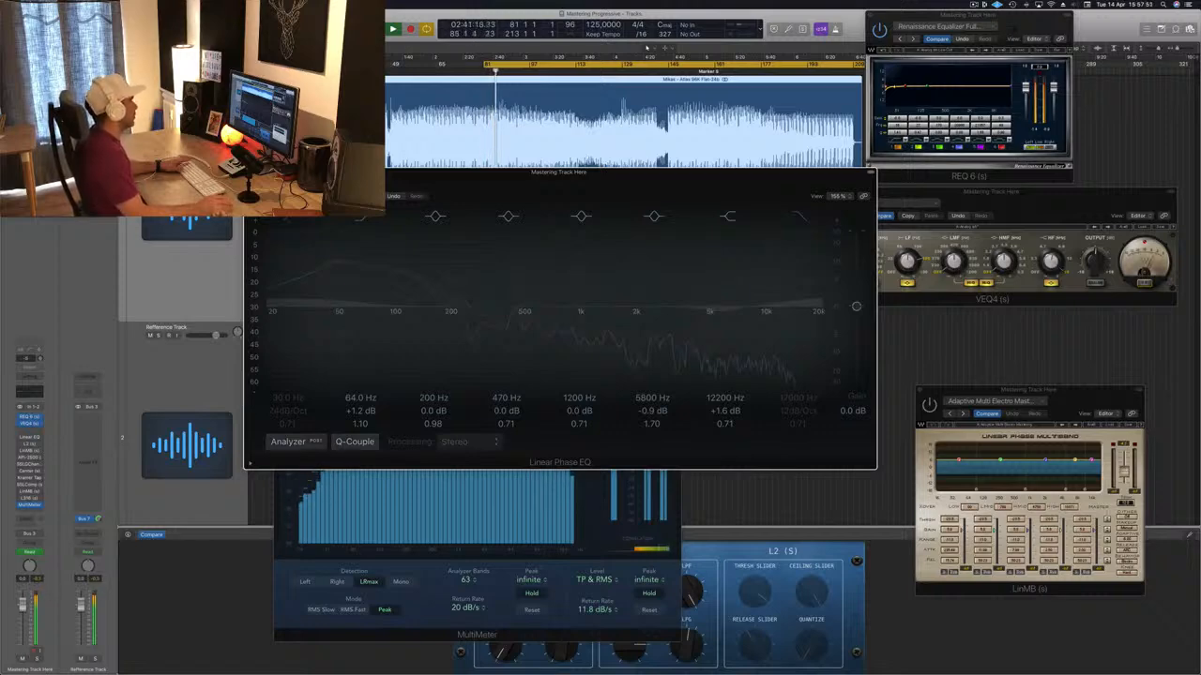
drag(335, 176, 413, 175)
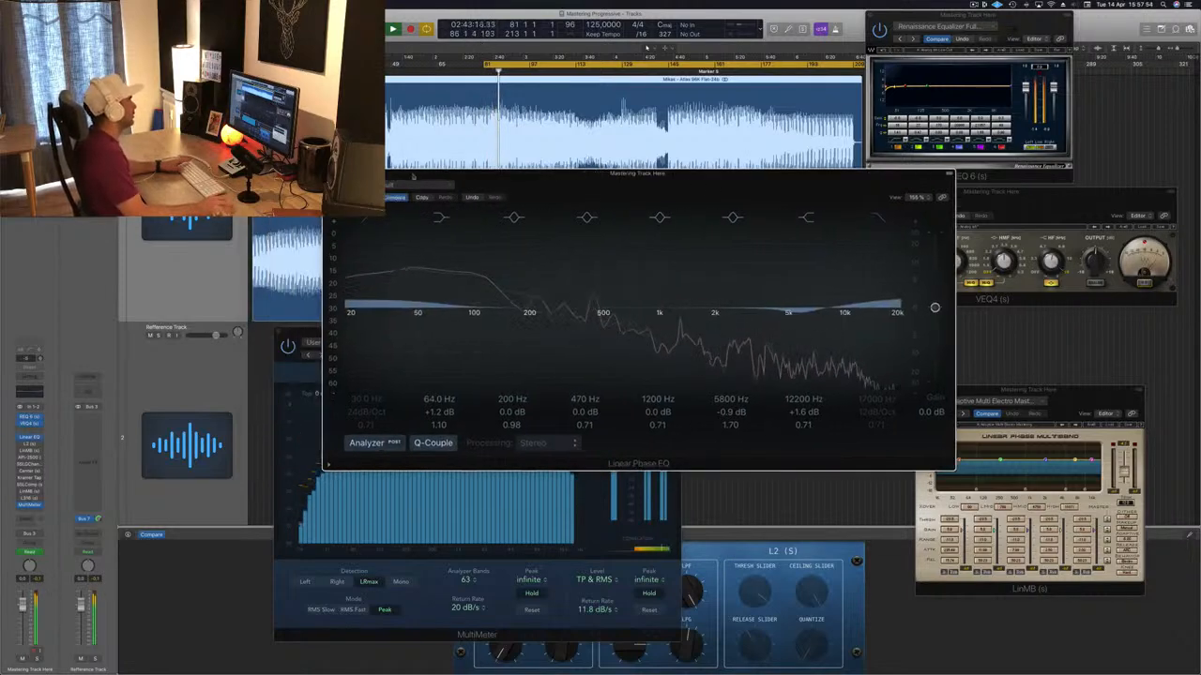
key(super+w)
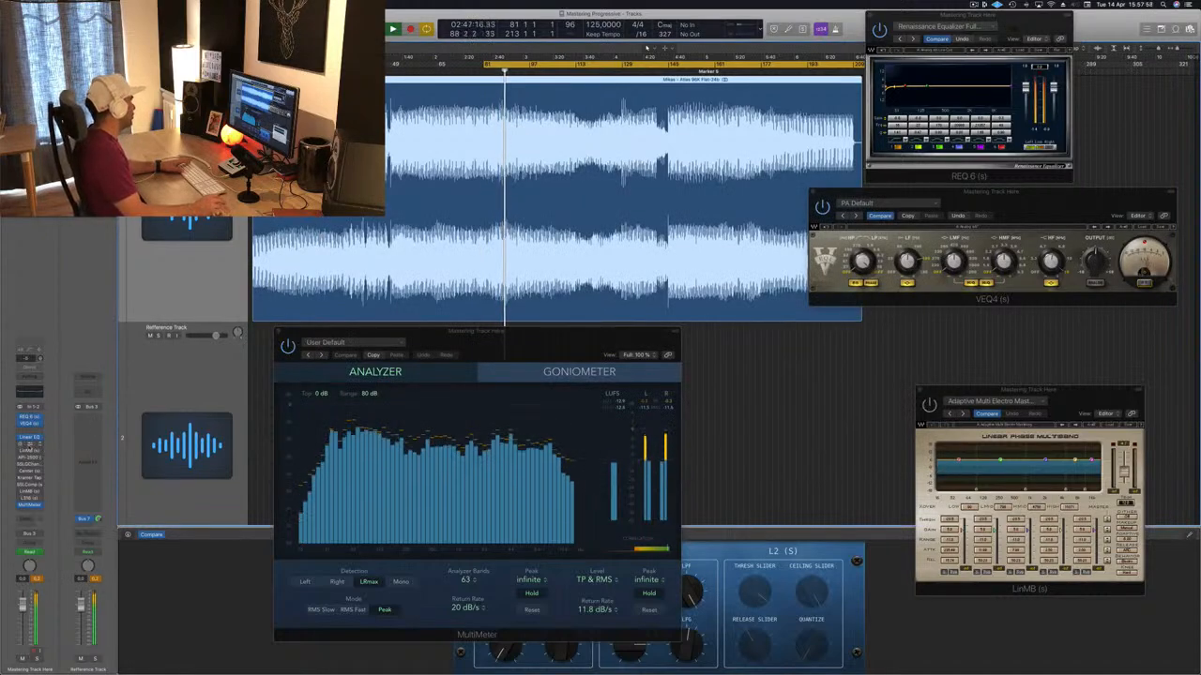
- Open the mastering track's L2 Ultramaximizer, enable it and place its window in front, between the VEQ4 and LinMB windows
click(30, 444)
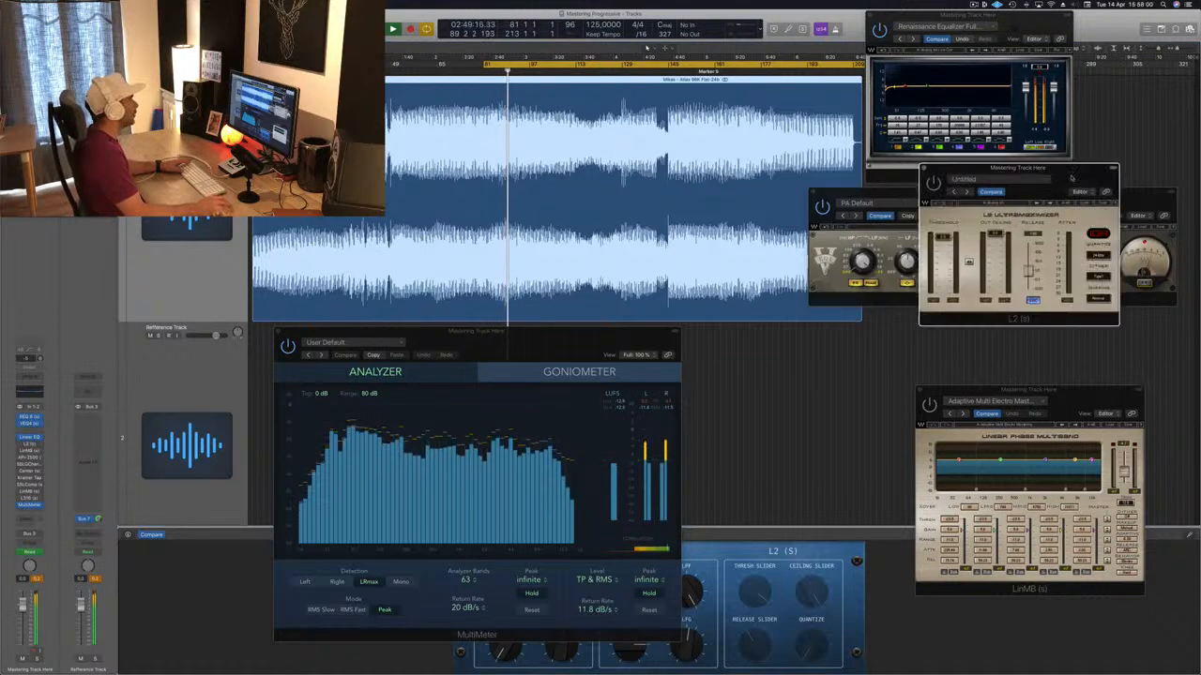
drag(1072, 179, 940, 287)
click(940, 287)
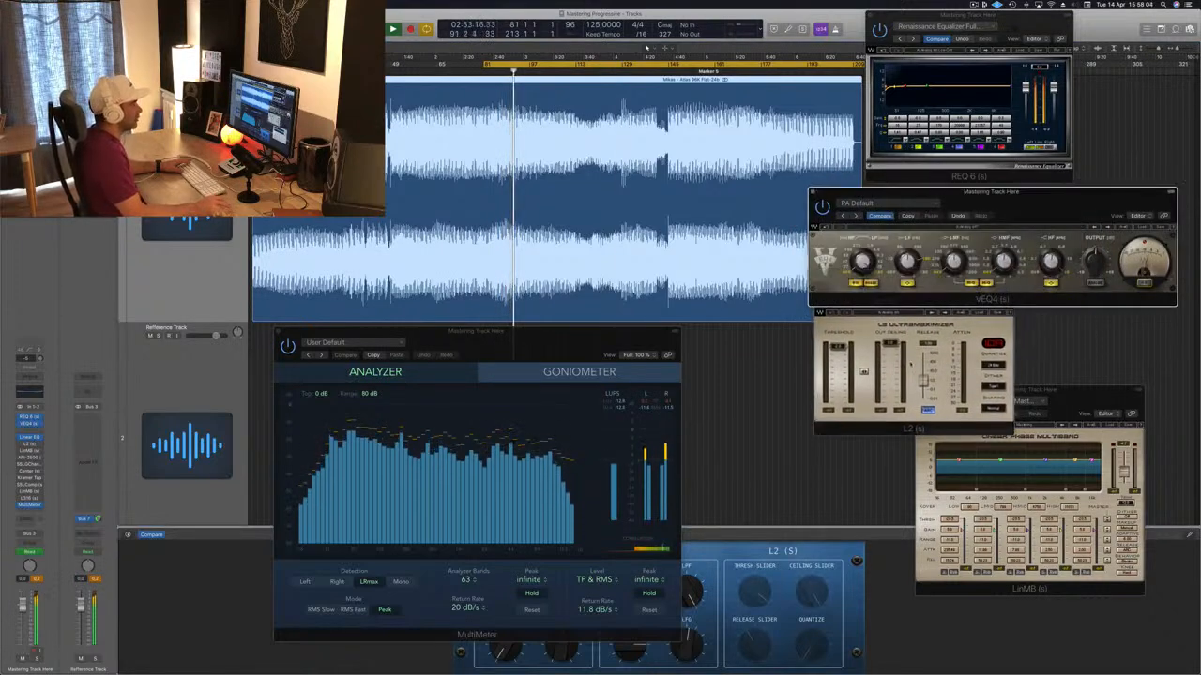
click(911, 363)
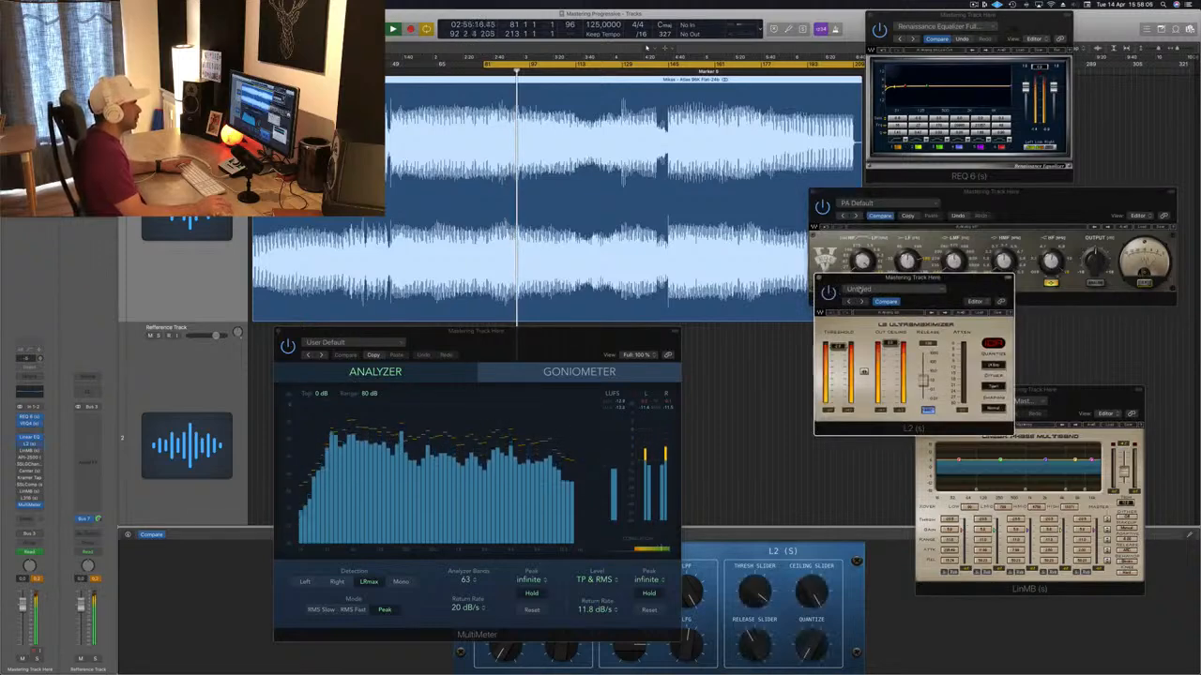
drag(858, 289, 909, 259)
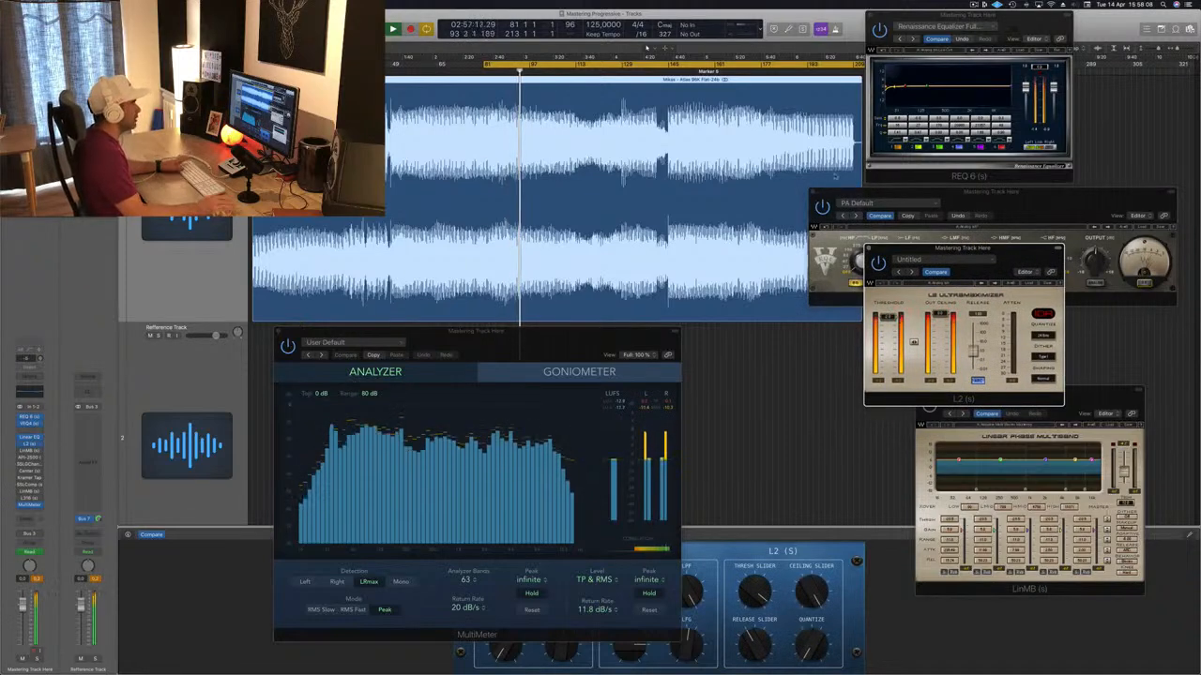
- Restart playback and extend the start of the cycle region back to bar 65
key(space)
key(space)
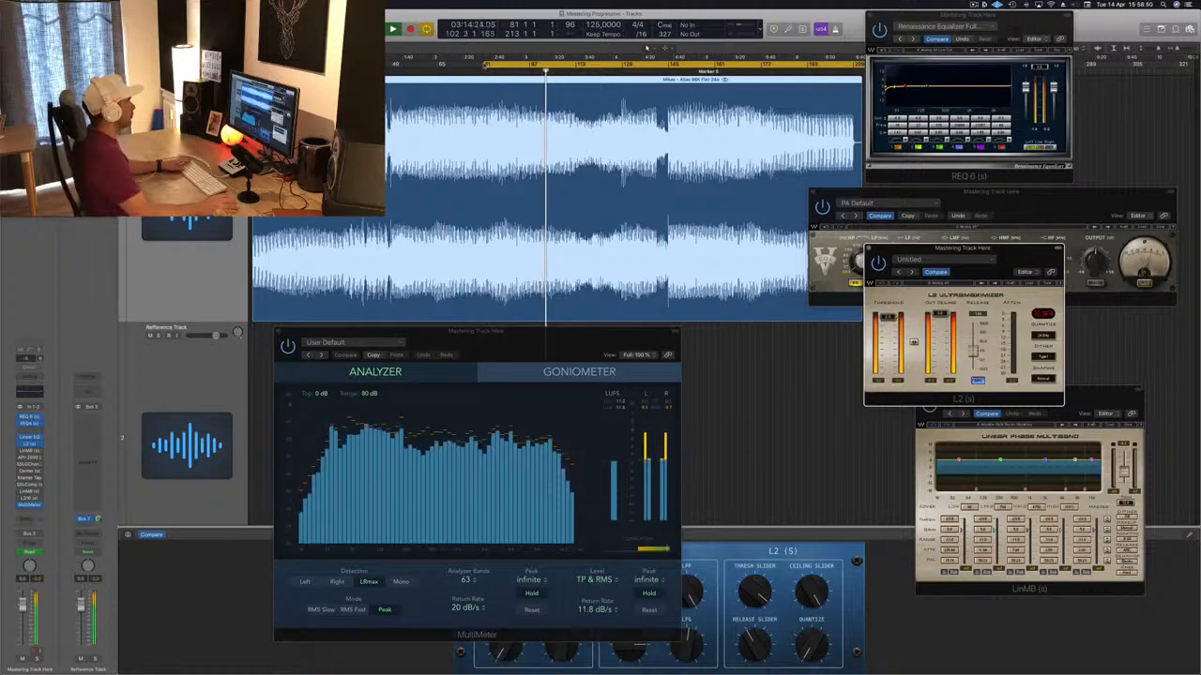
drag(485, 63, 437, 63)
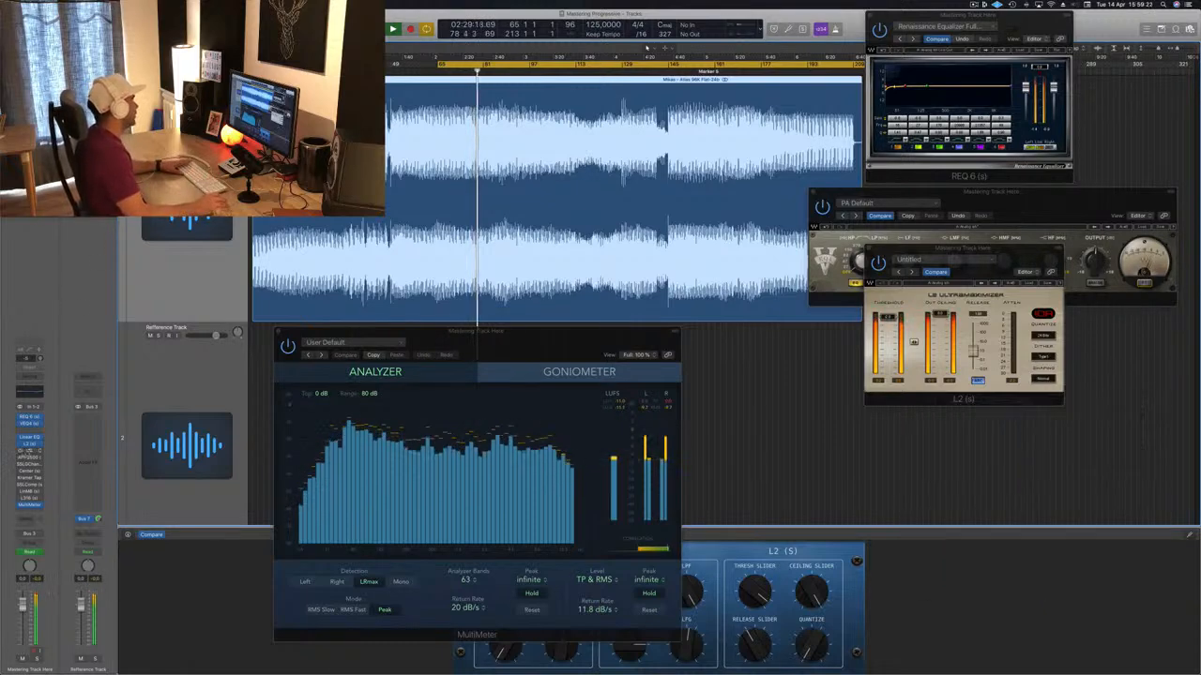
- Bring the enabled LinMB multiband window to the front over the VEQ4 and L2 windows and audition it from the start of the loop
click(1093, 403)
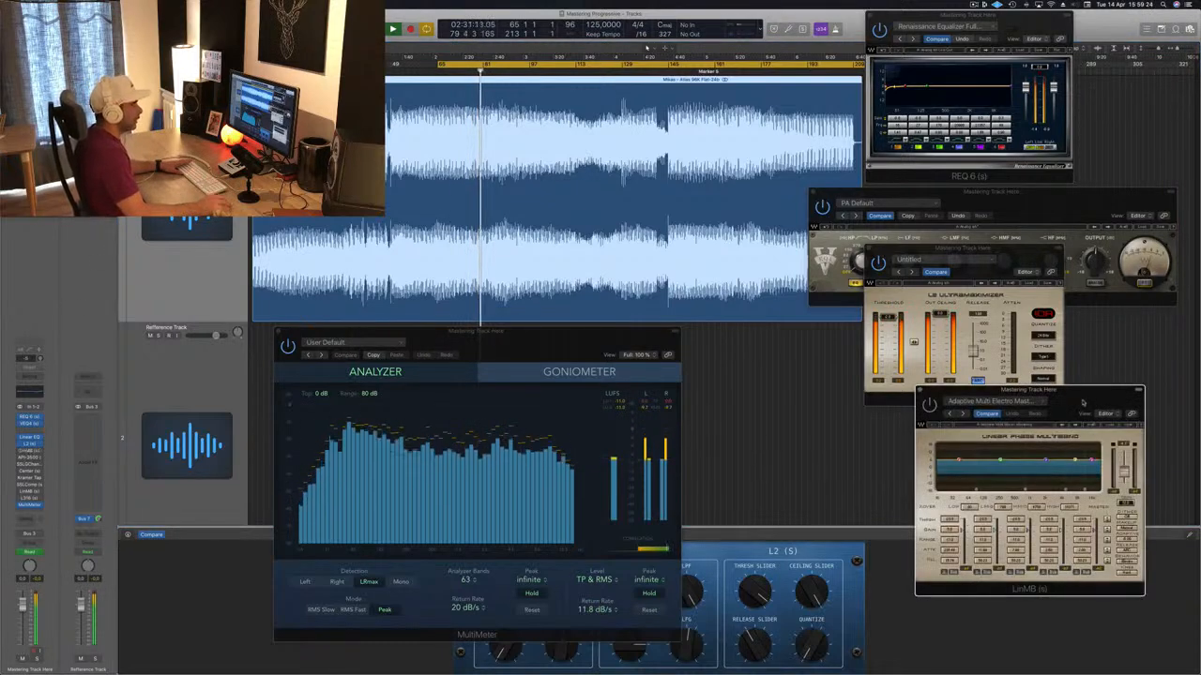
drag(1093, 403, 1003, 218)
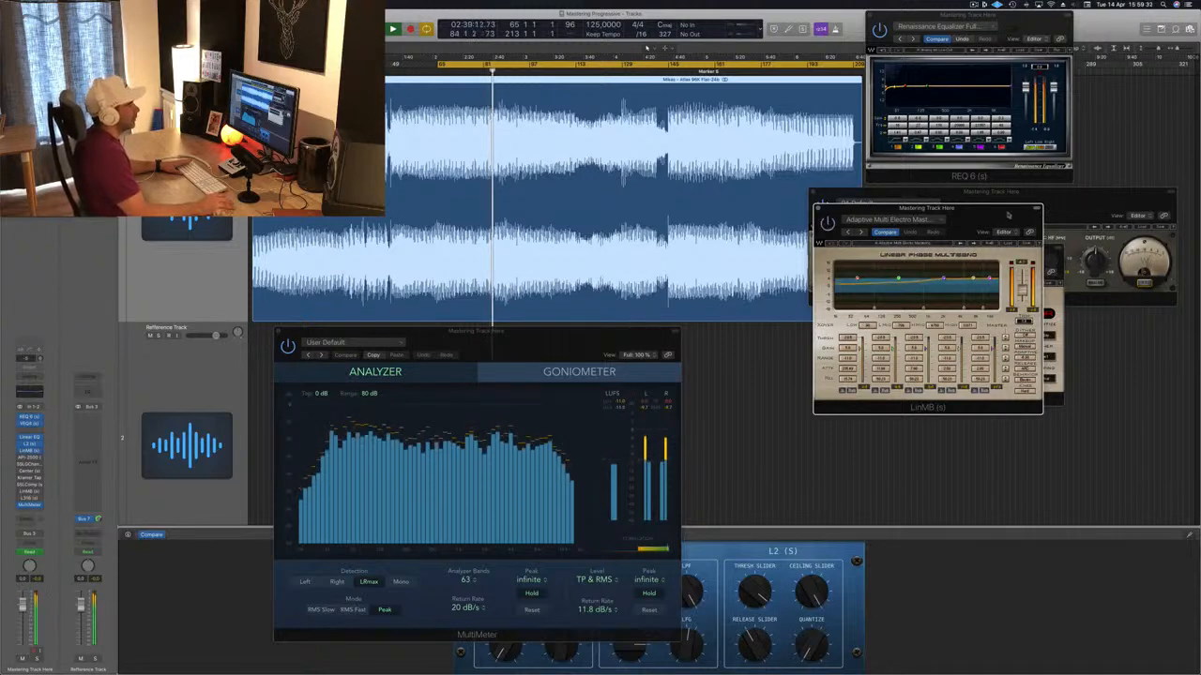
drag(991, 213, 1016, 249)
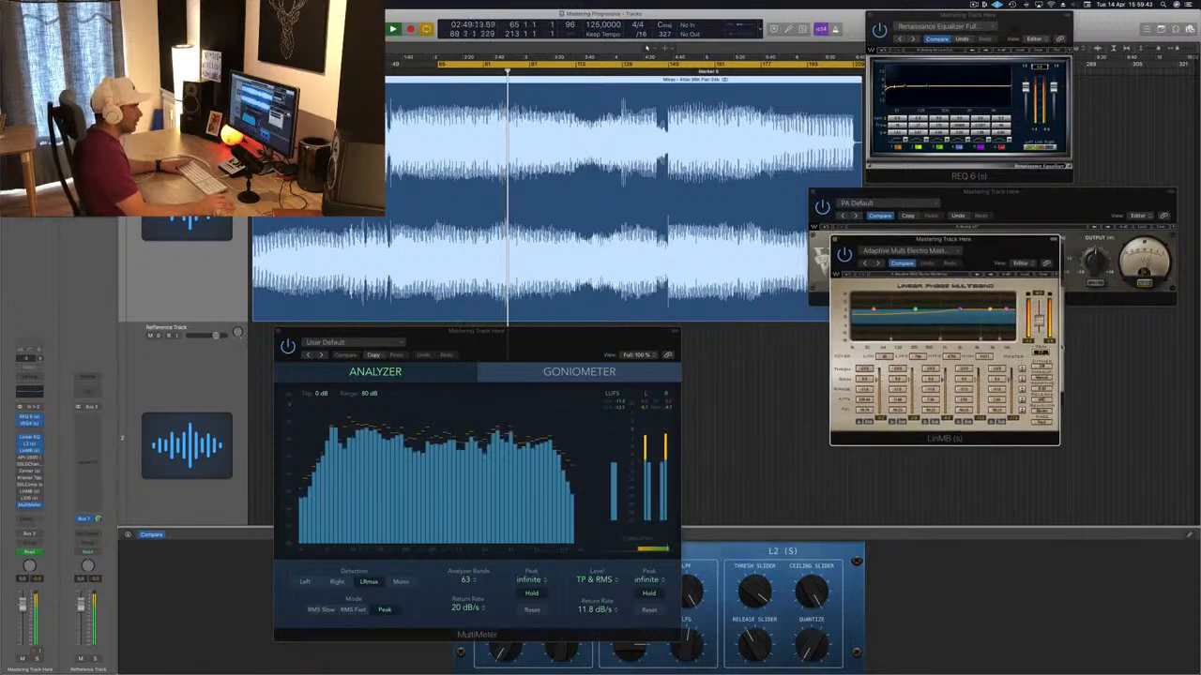
key(Return)
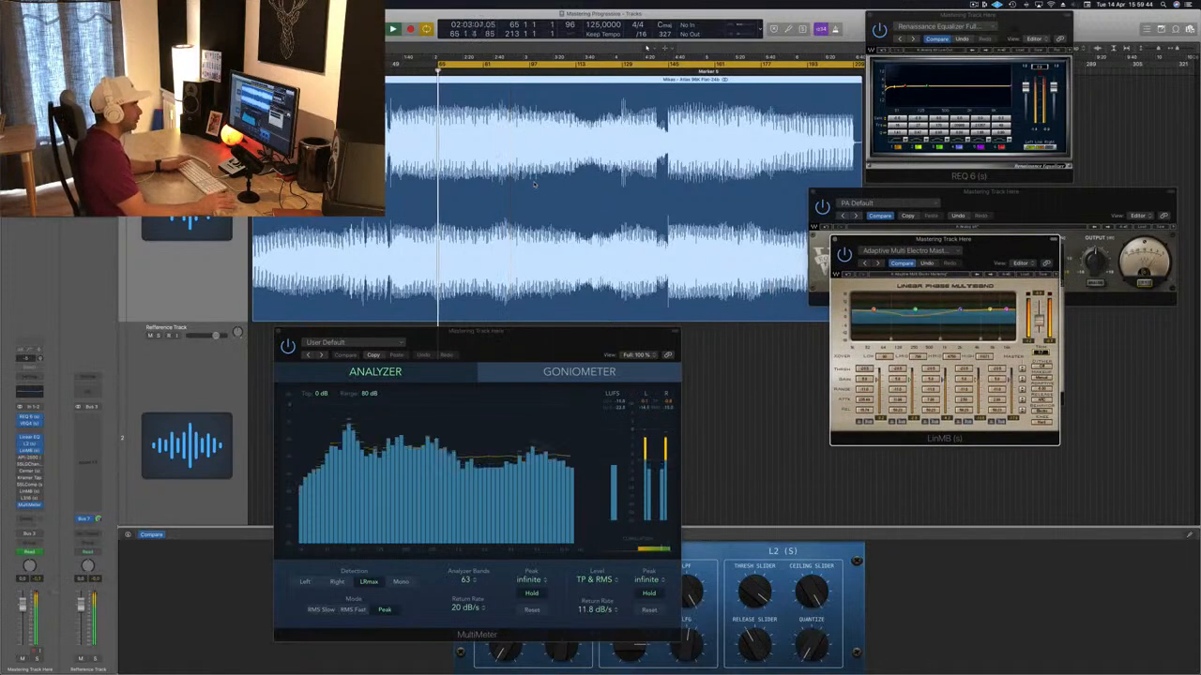
drag(1015, 247, 1003, 249)
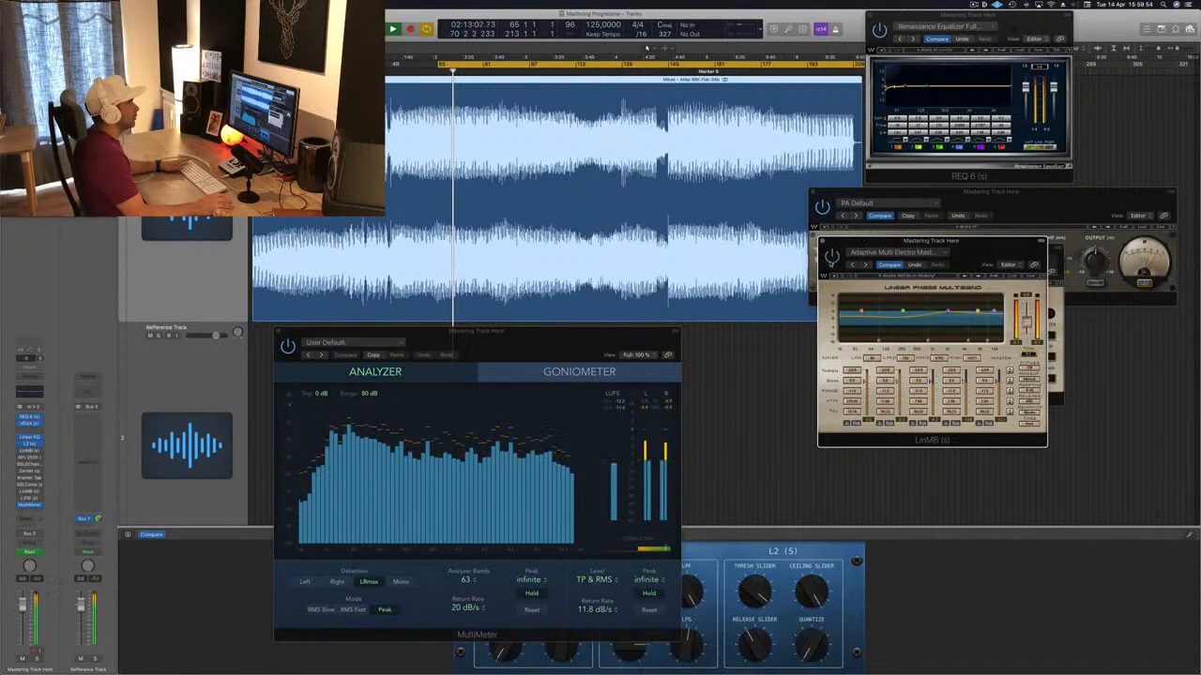
drag(997, 250, 983, 254)
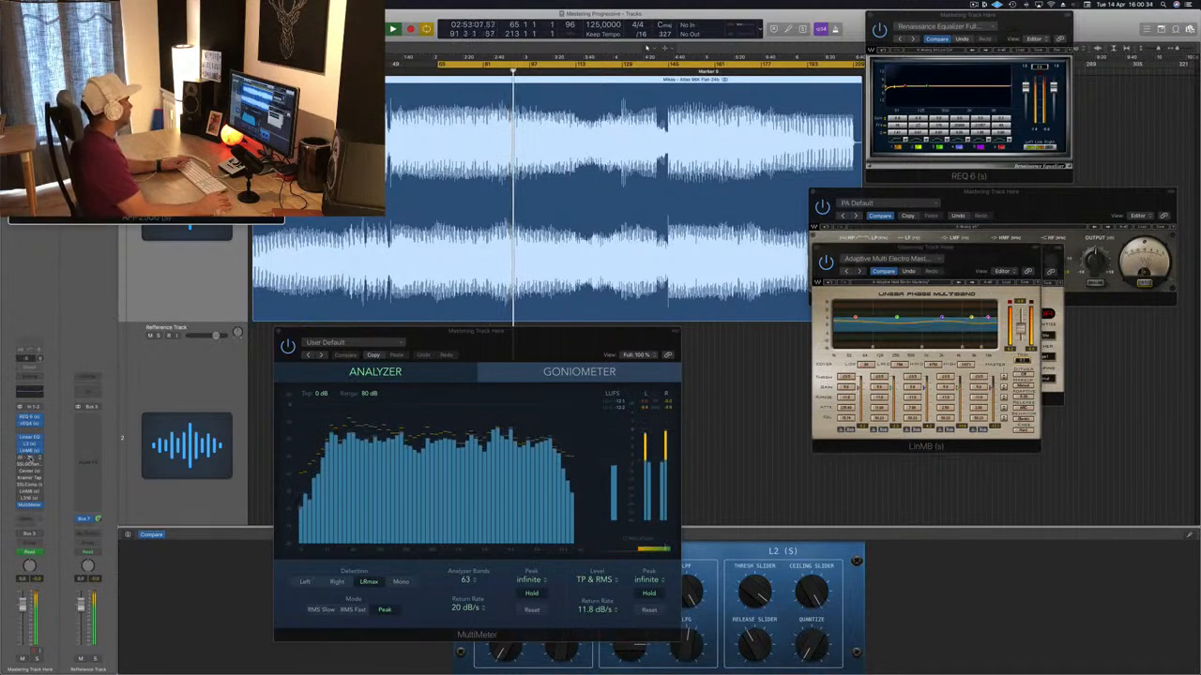
- Open the mastering track's API-2500 compressor, arrange its window directly below the LinMB window, enable it and replay the loop
drag(403, 112, 1116, 391)
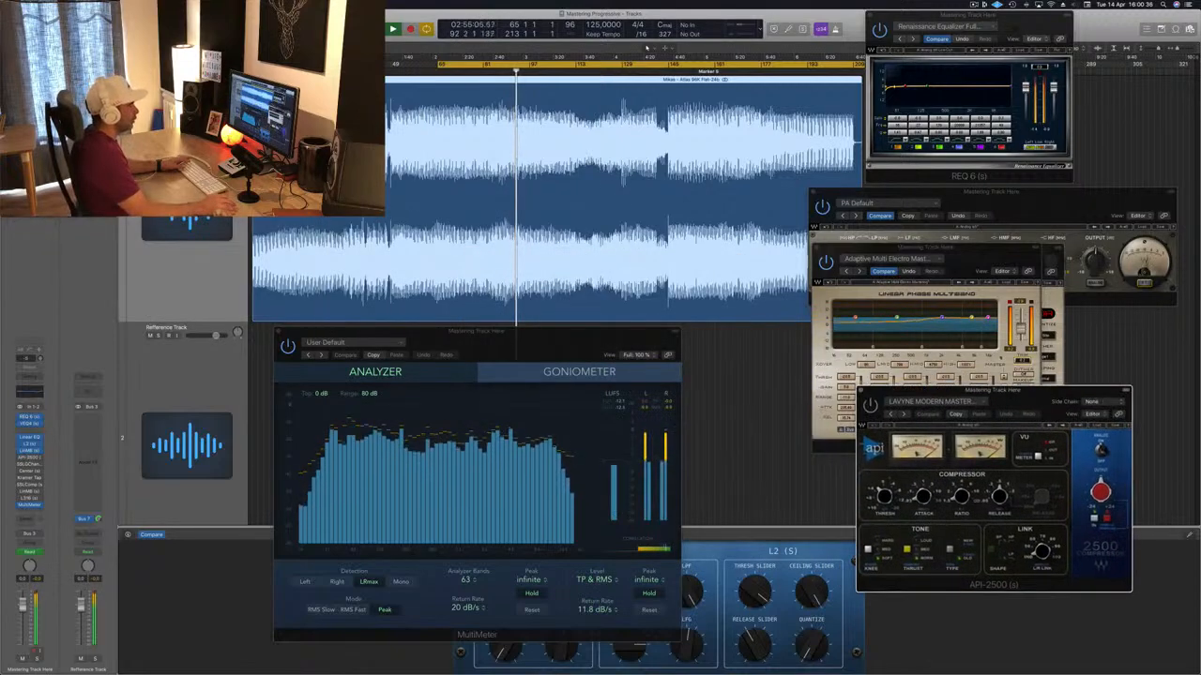
drag(950, 251, 952, 181)
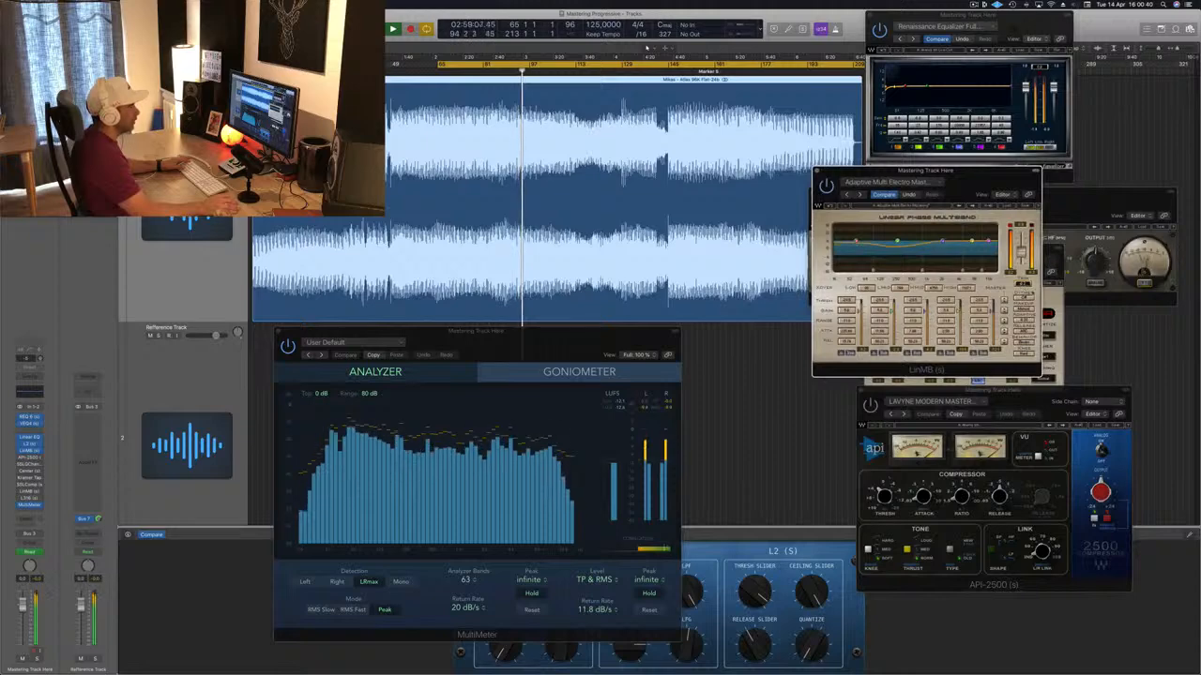
click(994, 390)
drag(1073, 391, 1029, 303)
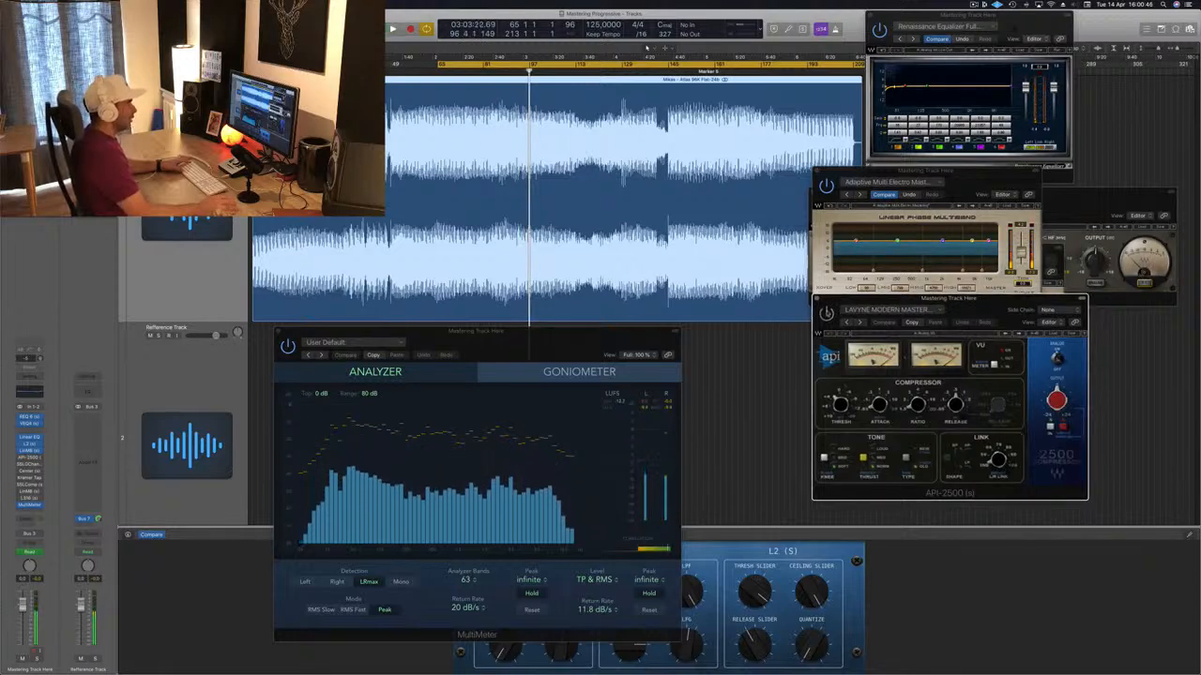
key(space)
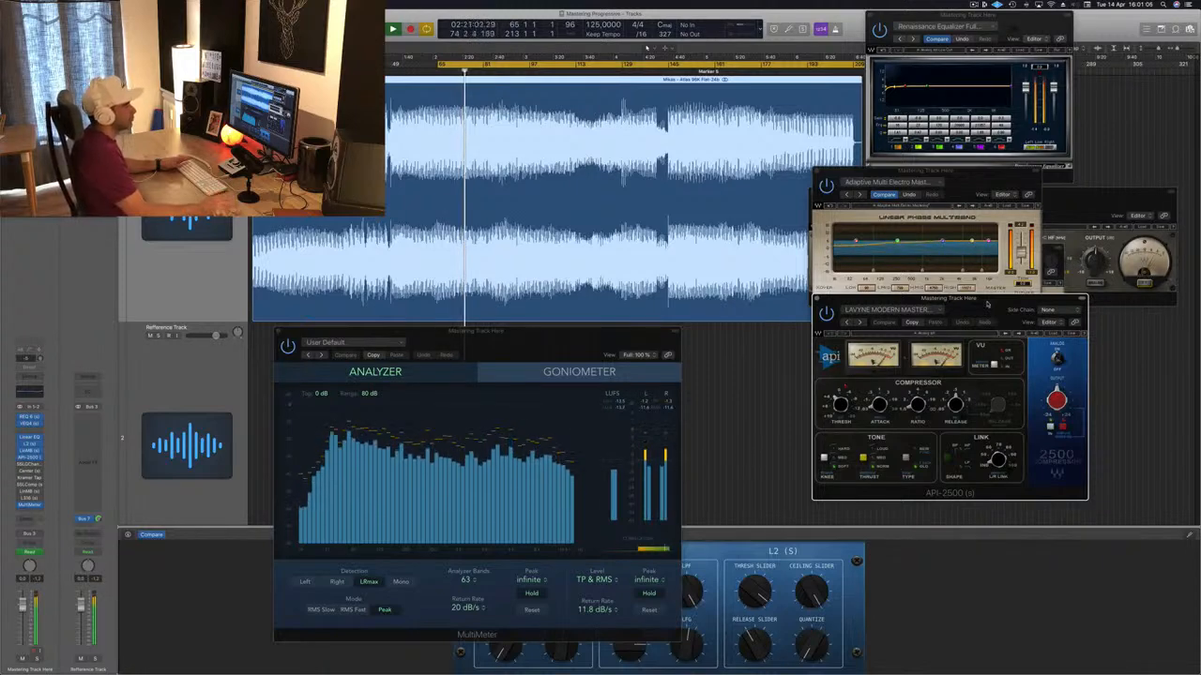
drag(987, 303, 988, 306)
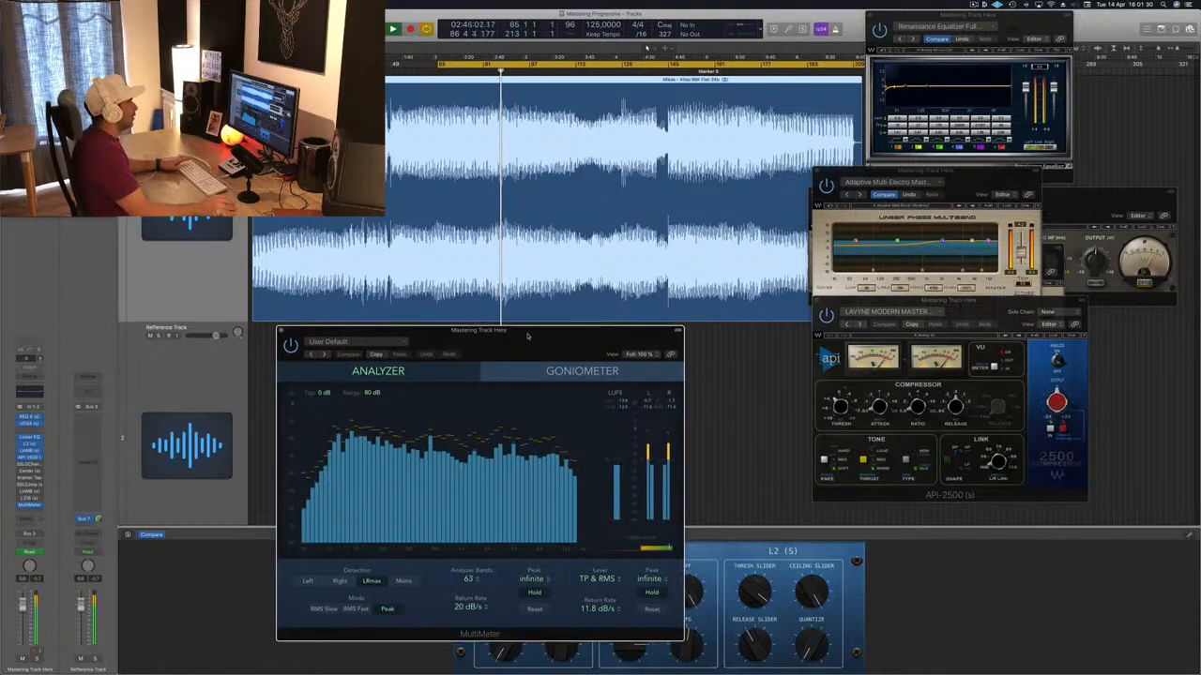
- Reposition the MultiMeter window slightly and restart playback of the looped section
drag(539, 336, 531, 331)
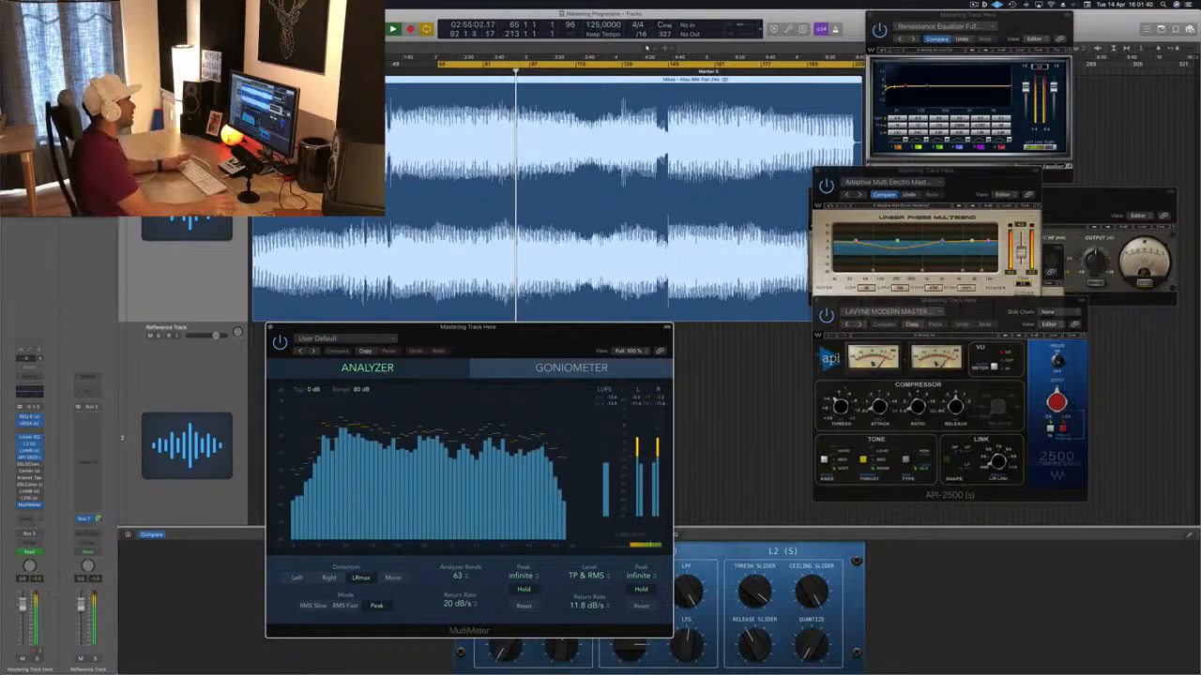
key(space)
key(space)
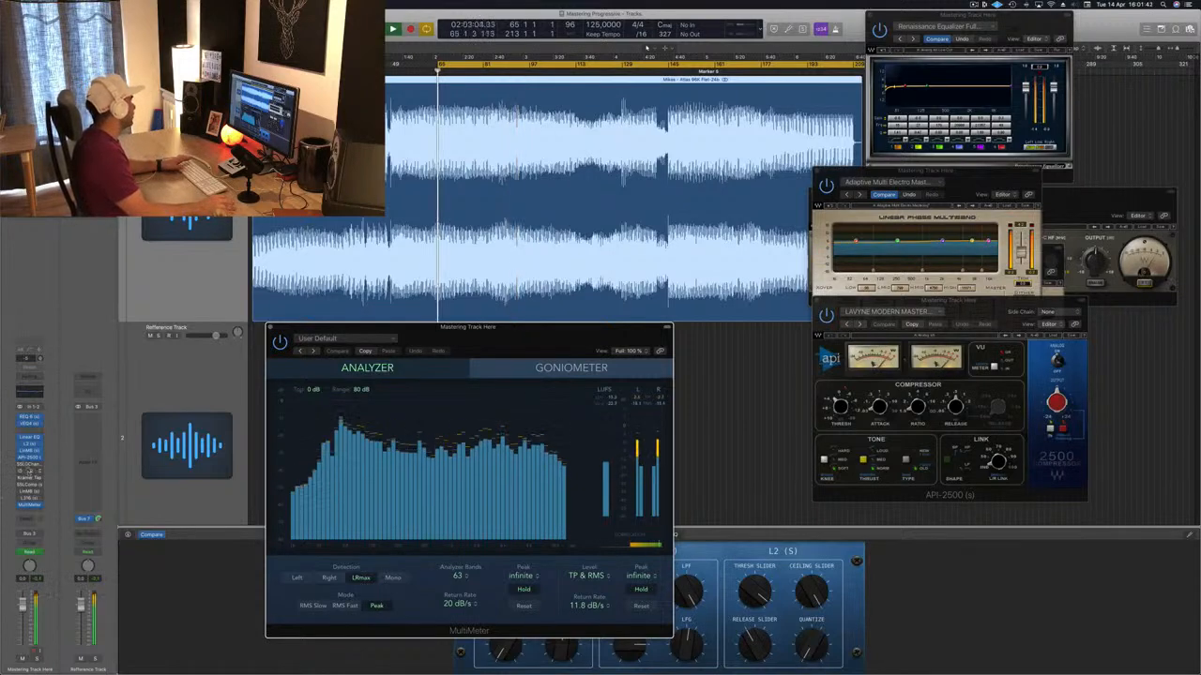
- Open the mastering track's SSLGChannel, place its window over the waveform and look through its factory presets, keeping Full Reset
click(28, 464)
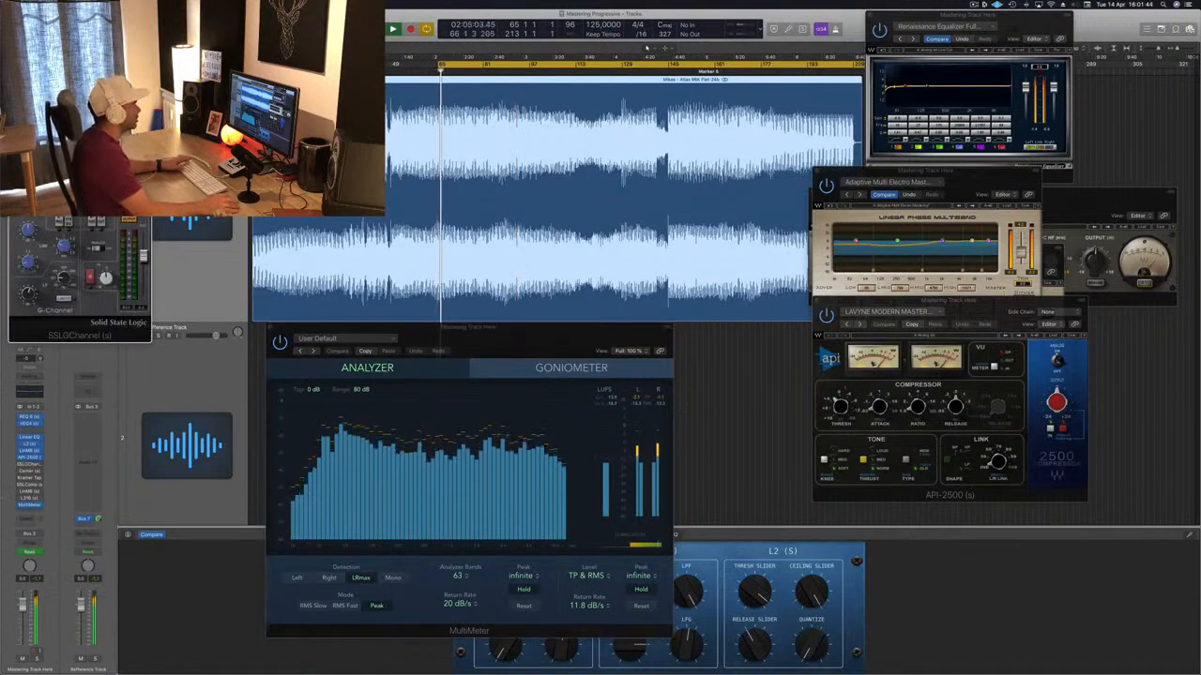
drag(73, 22, 494, 135)
click(501, 148)
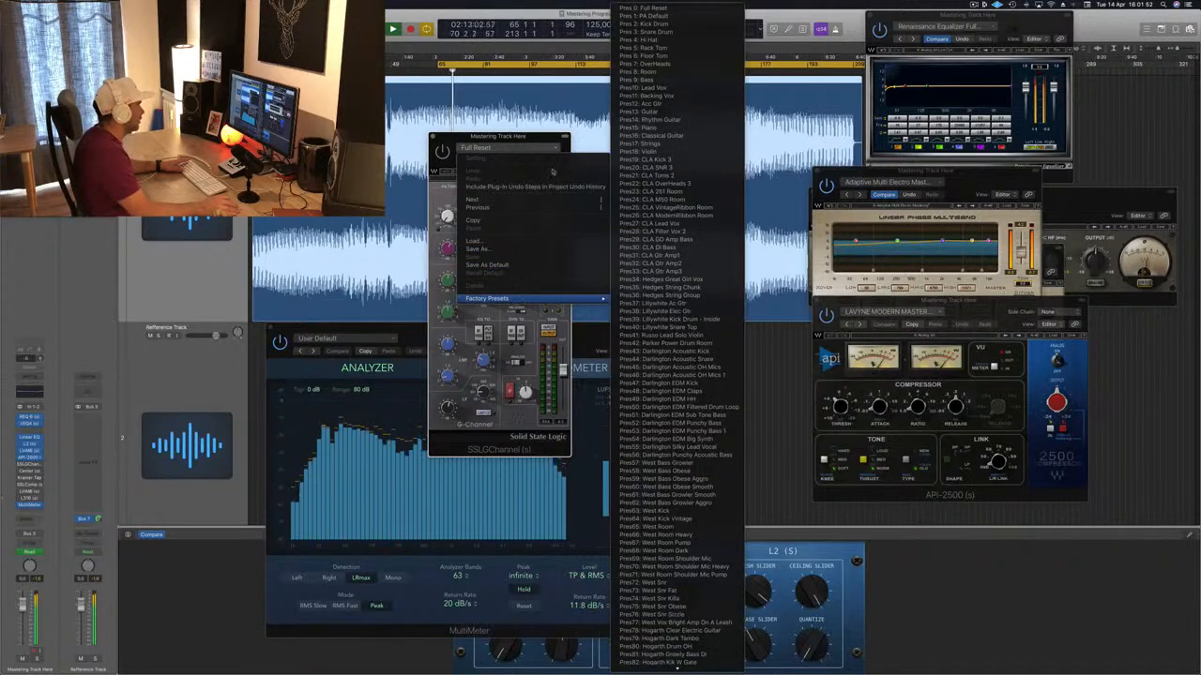
click(468, 149)
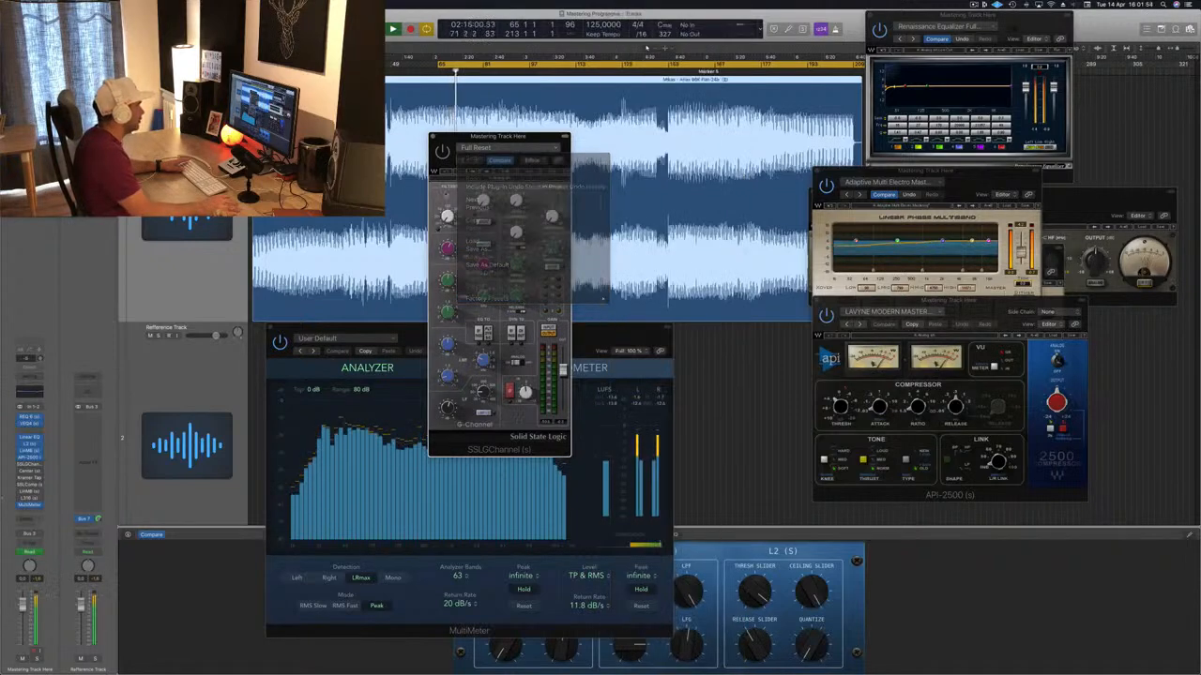
click(468, 149)
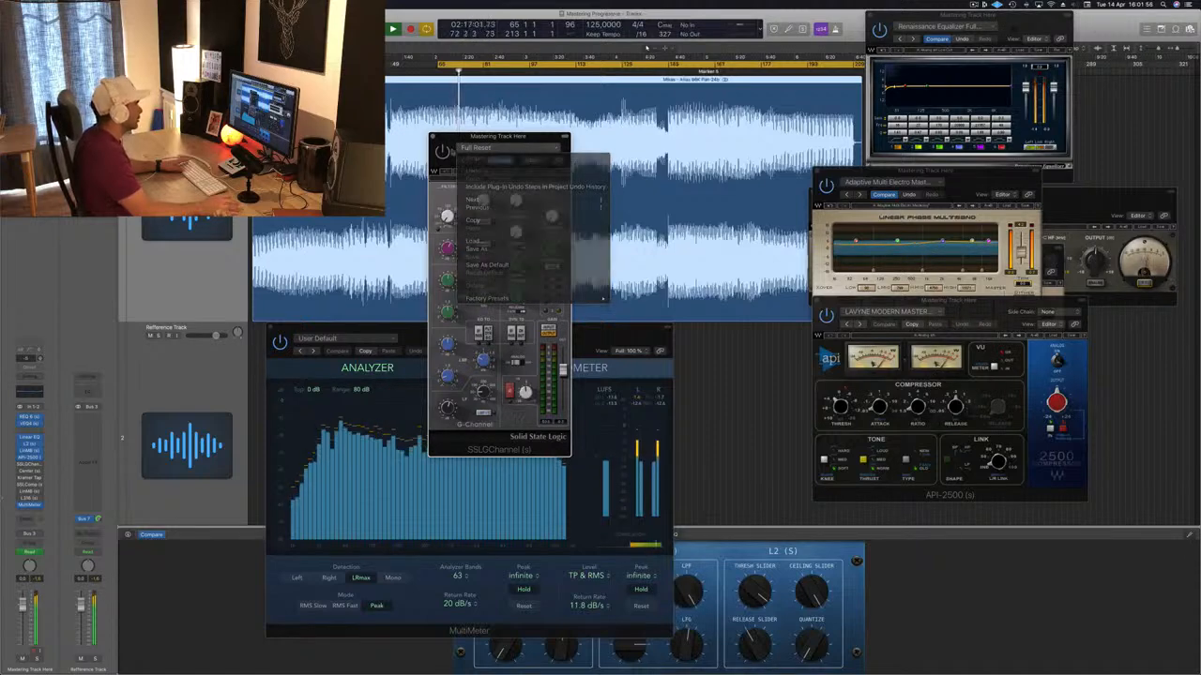
click(447, 249)
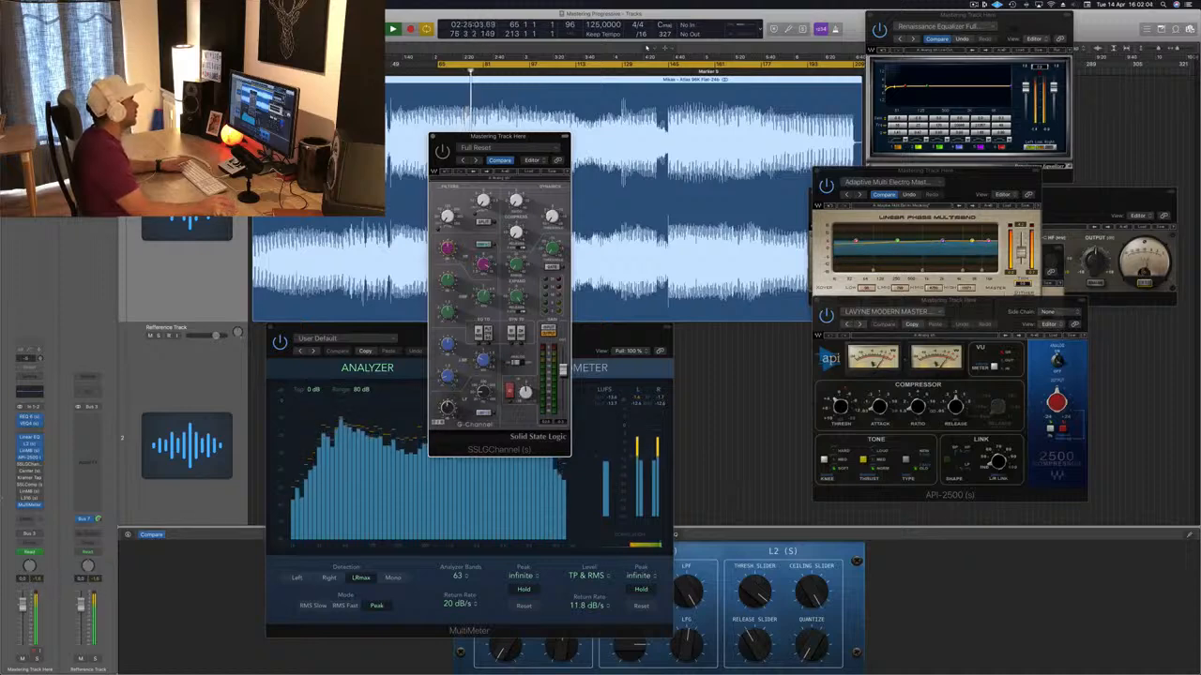
- Replay the loop from bar 65, enable the SSLGChannel and move its window down over the MultiMeter
key(Return)
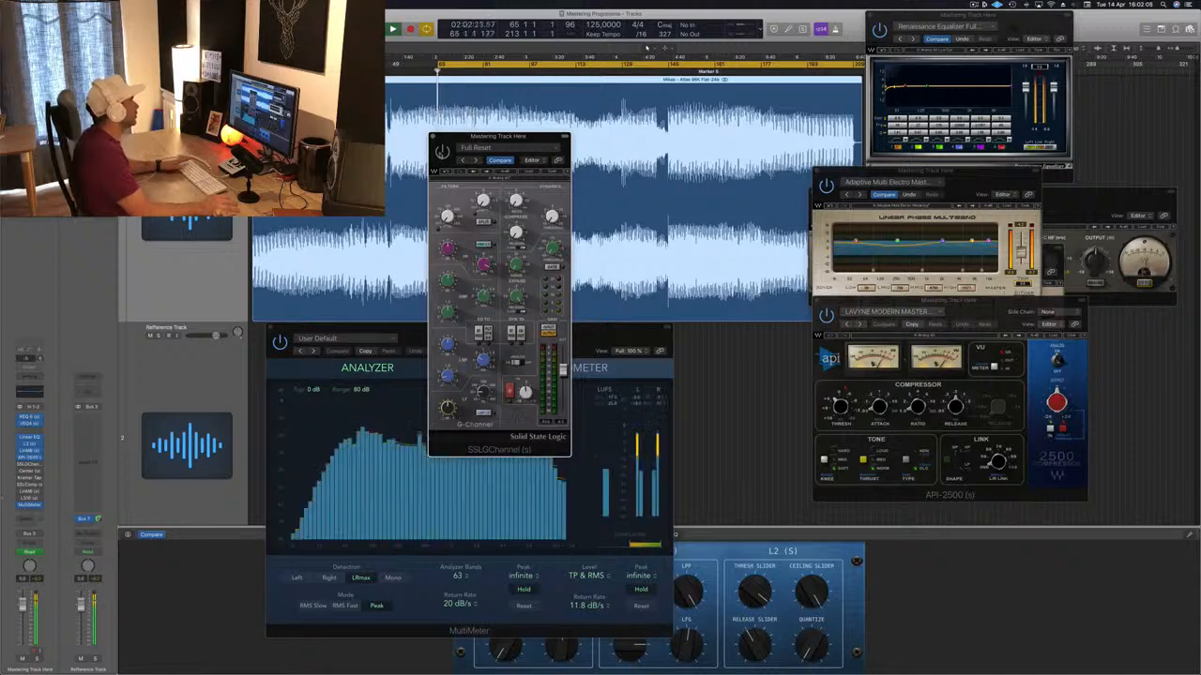
drag(514, 138, 568, 138)
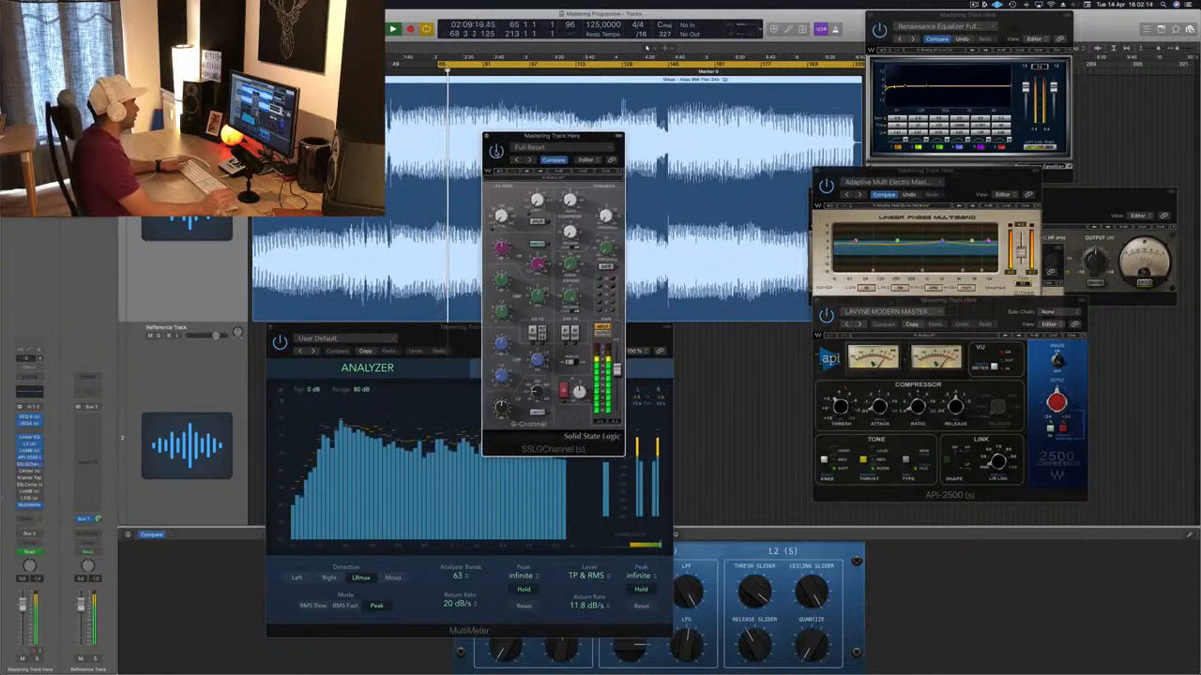
drag(574, 137, 605, 158)
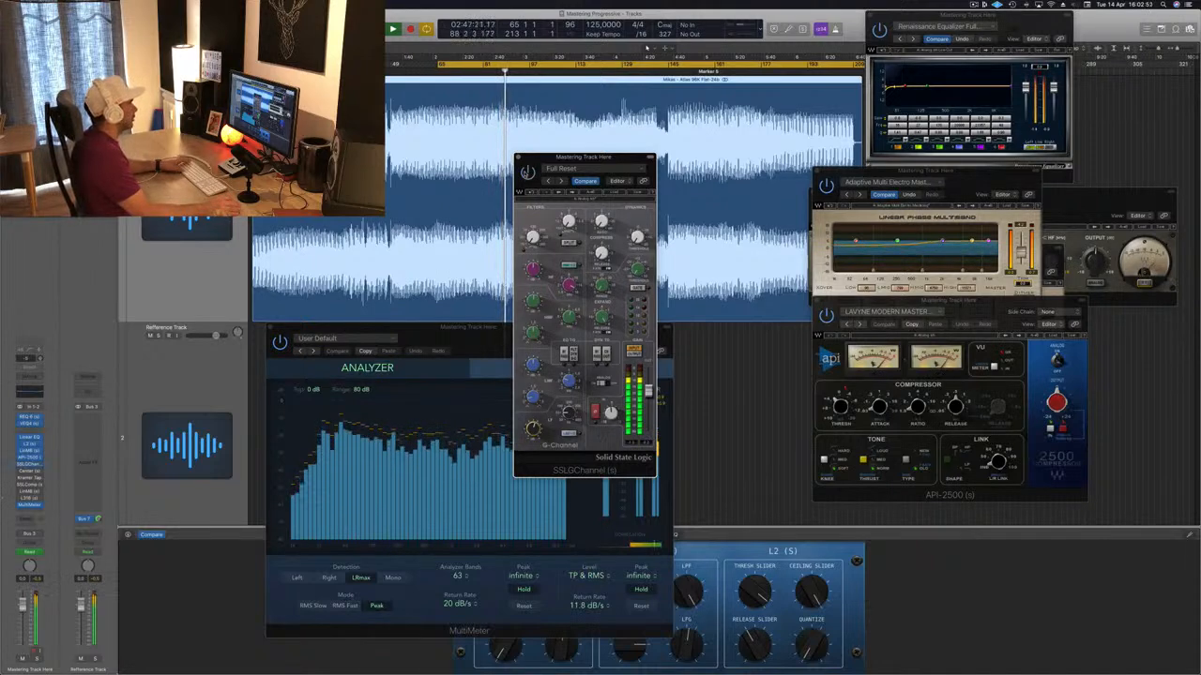
drag(543, 156, 587, 233)
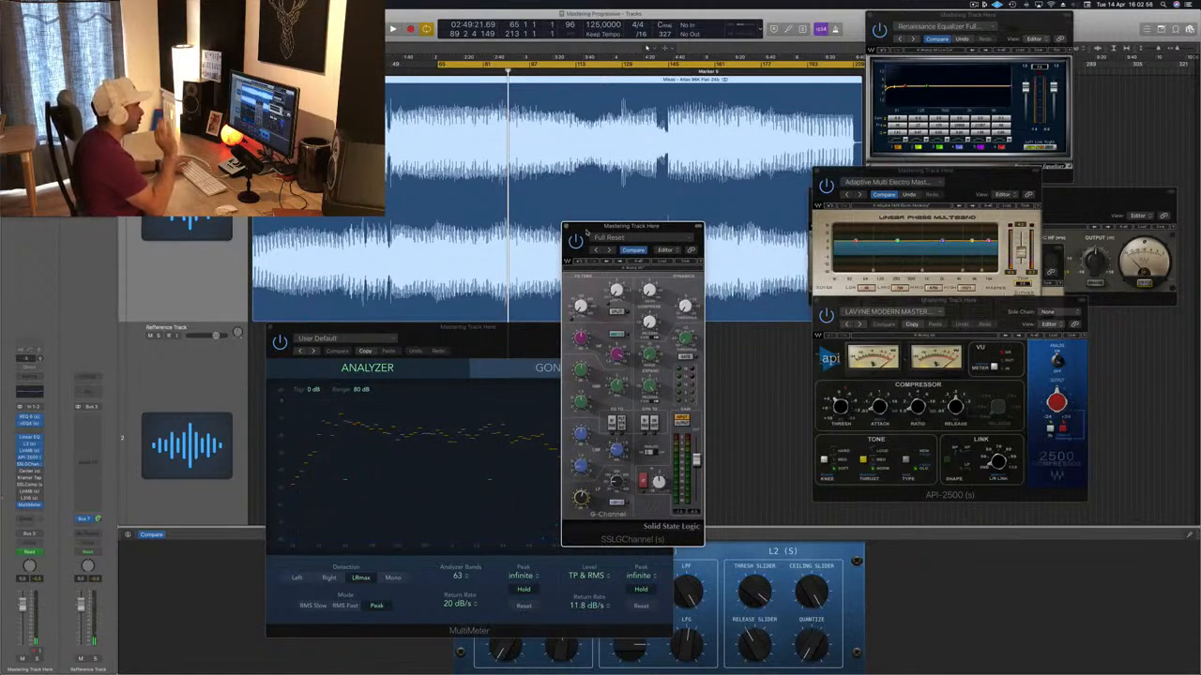
- Audition the loop with the SSLGChannel, move its window beside the LinMB and API-2500 windows and close it
key(space)
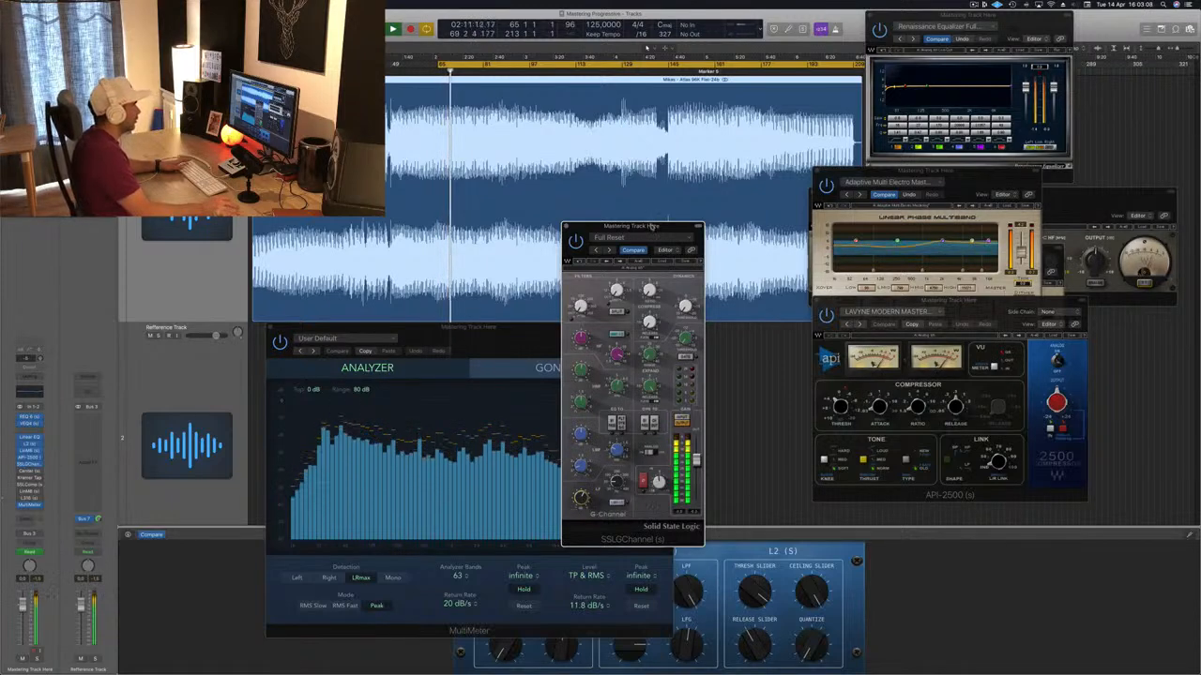
drag(654, 226, 758, 185)
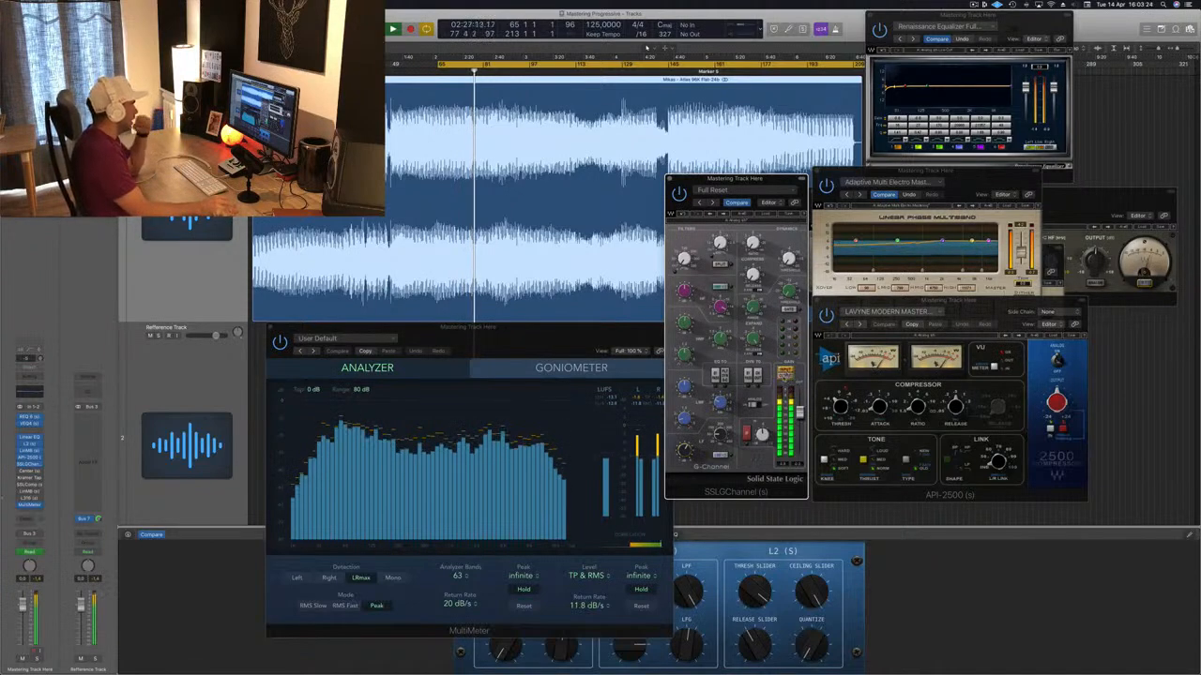
drag(775, 184, 770, 176)
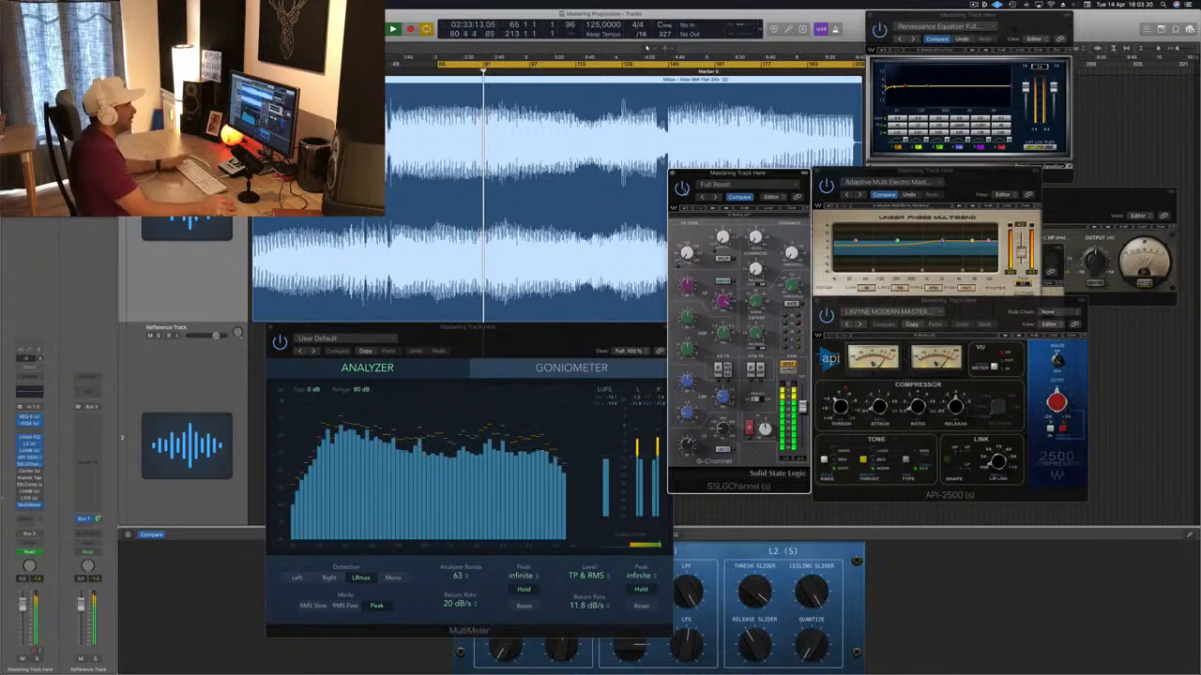
key(super+w)
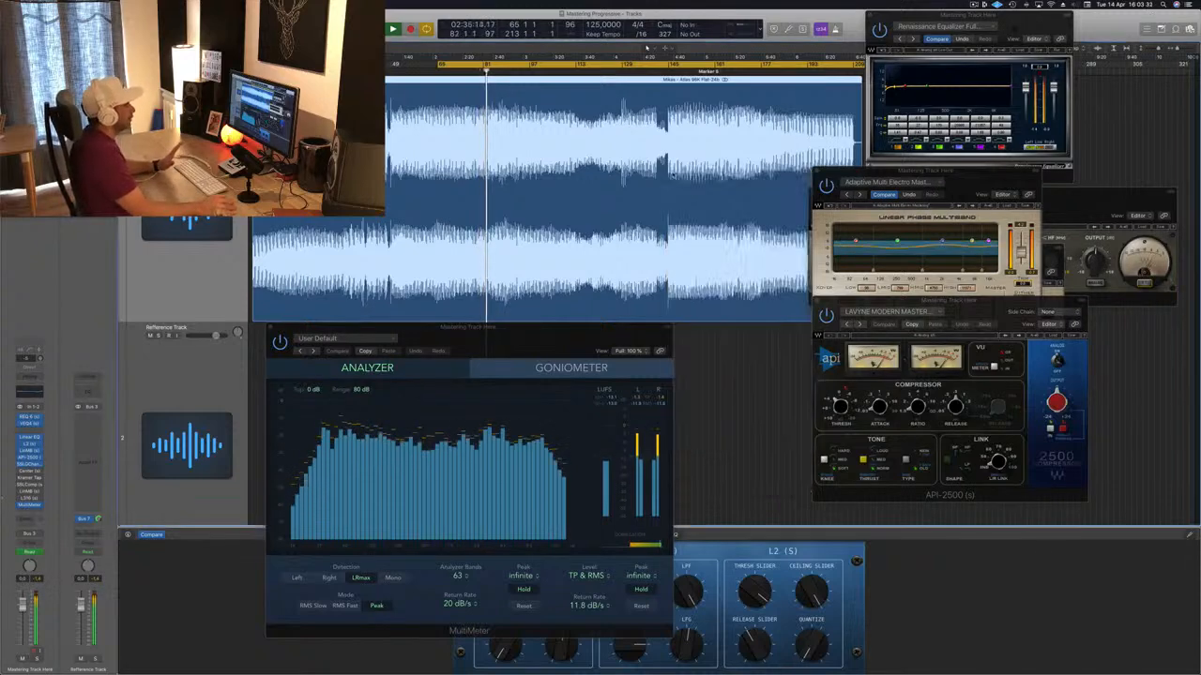
- Stop and restart playback of the looped section from bar 65 to listen to the master
key(space)
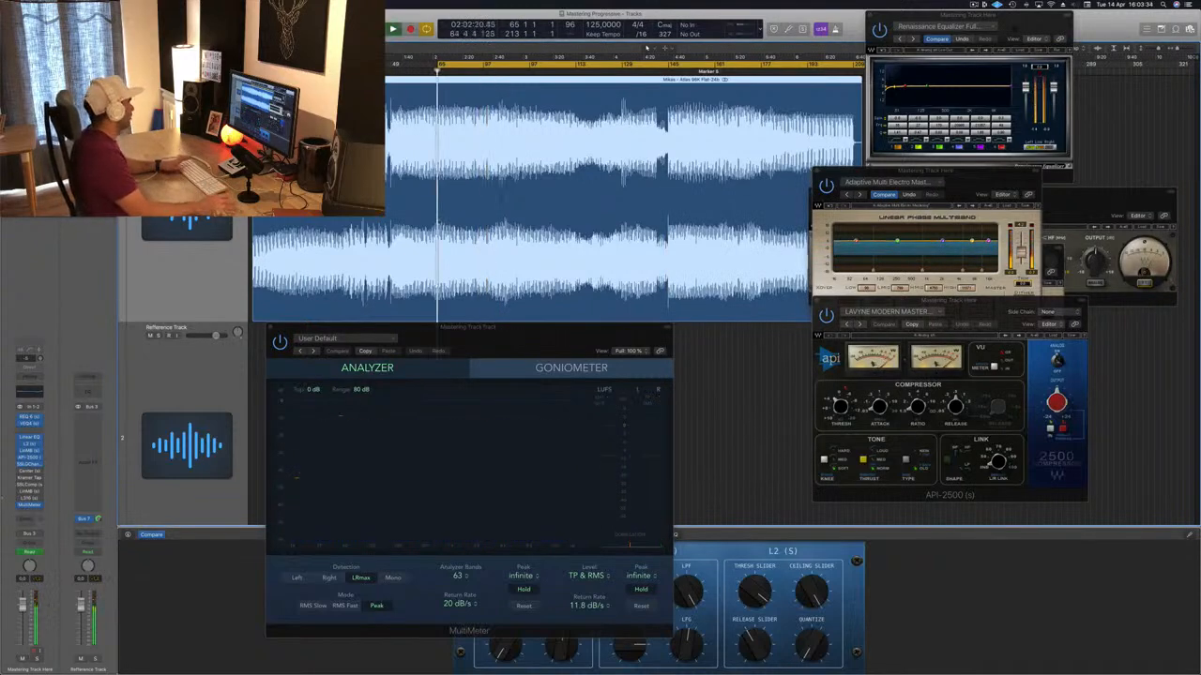
key(space)
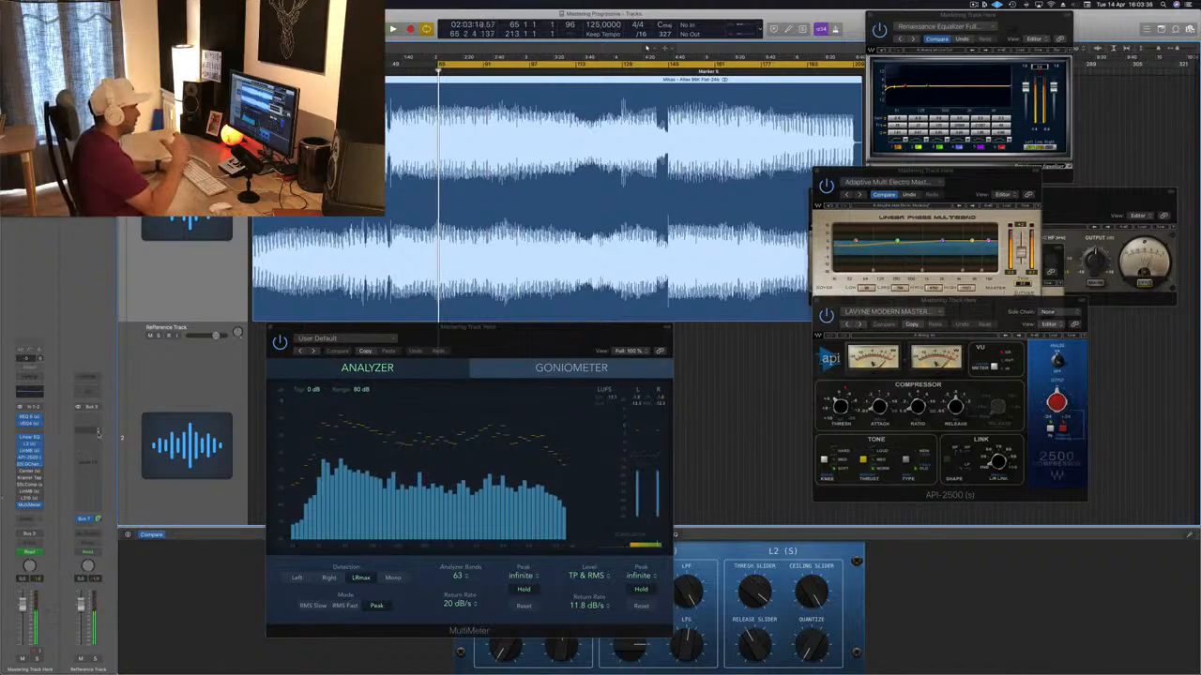
key(space)
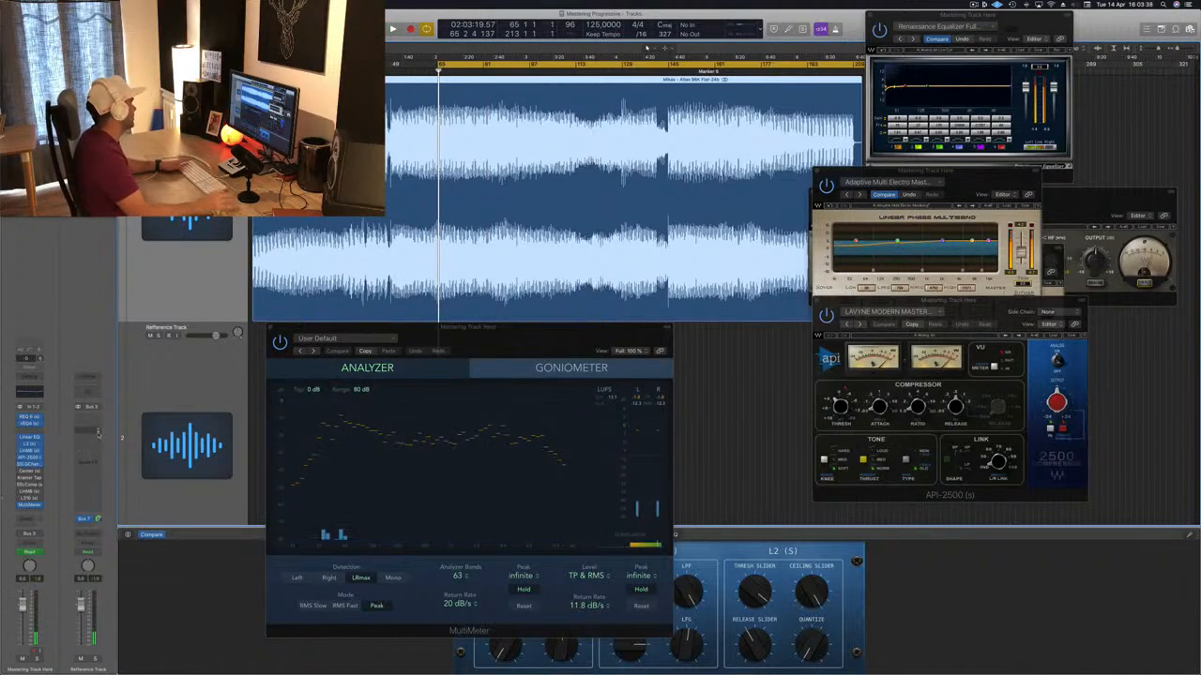
key(space)
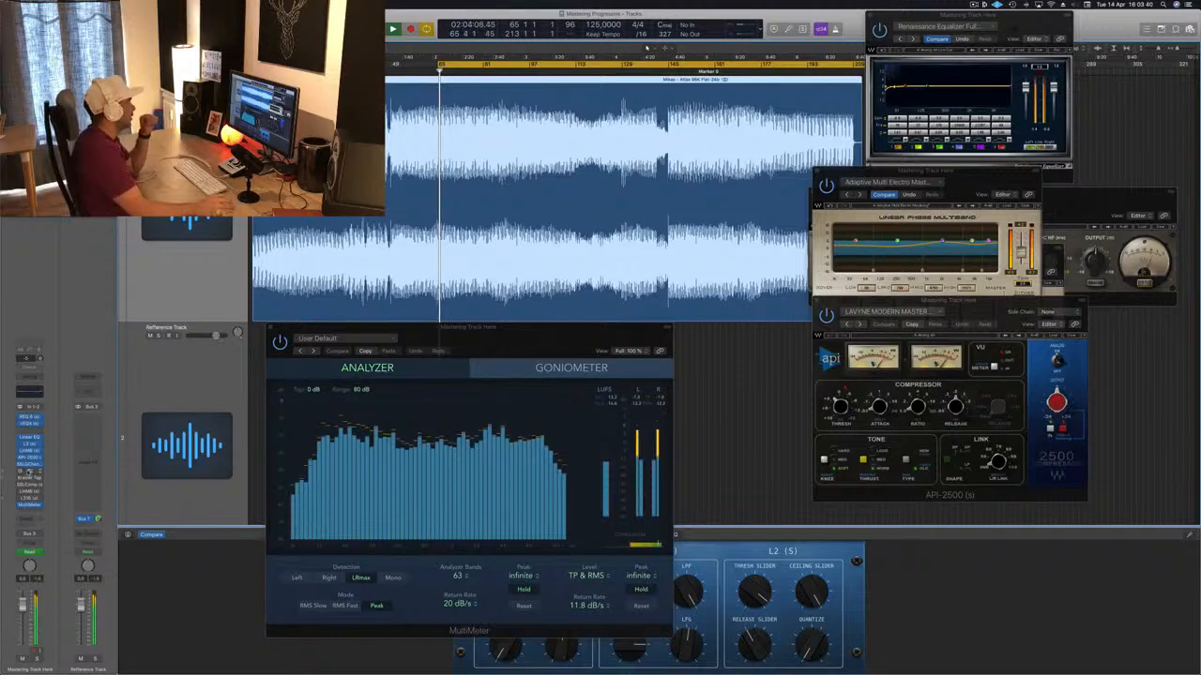
- Open the mastering track's Center plugin, place its window over the waveform and MultiMeter, and enable it
click(28, 474)
drag(100, 22, 607, 195)
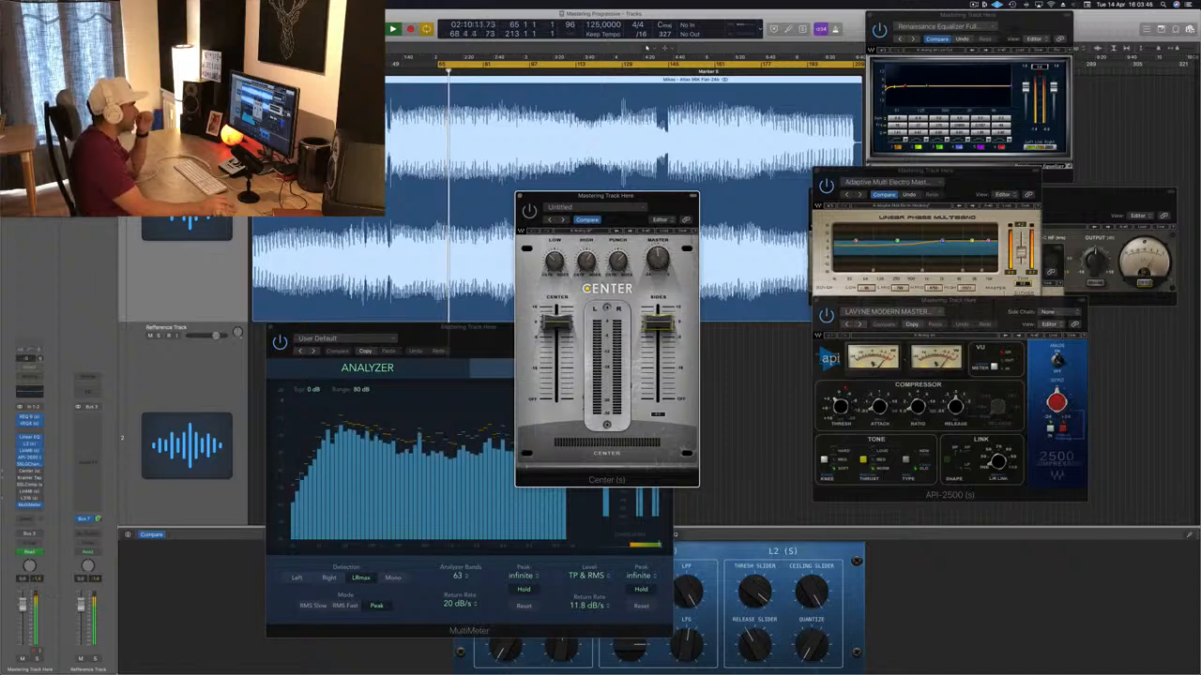
drag(653, 205, 659, 204)
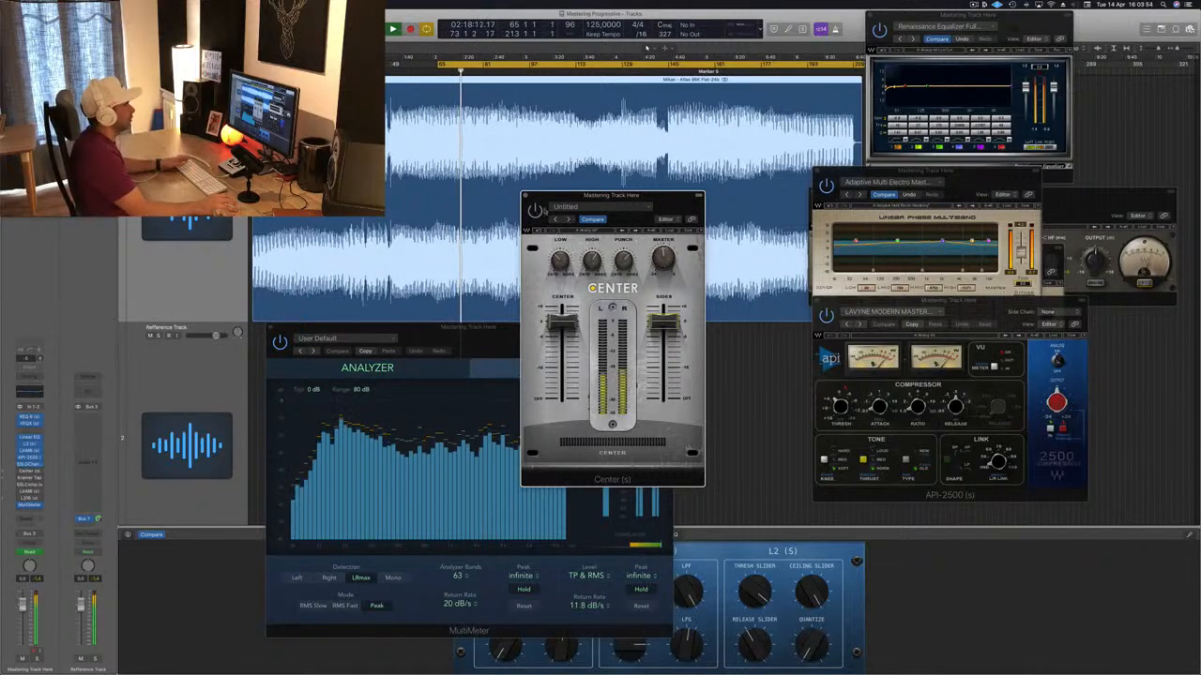
drag(548, 209, 553, 207)
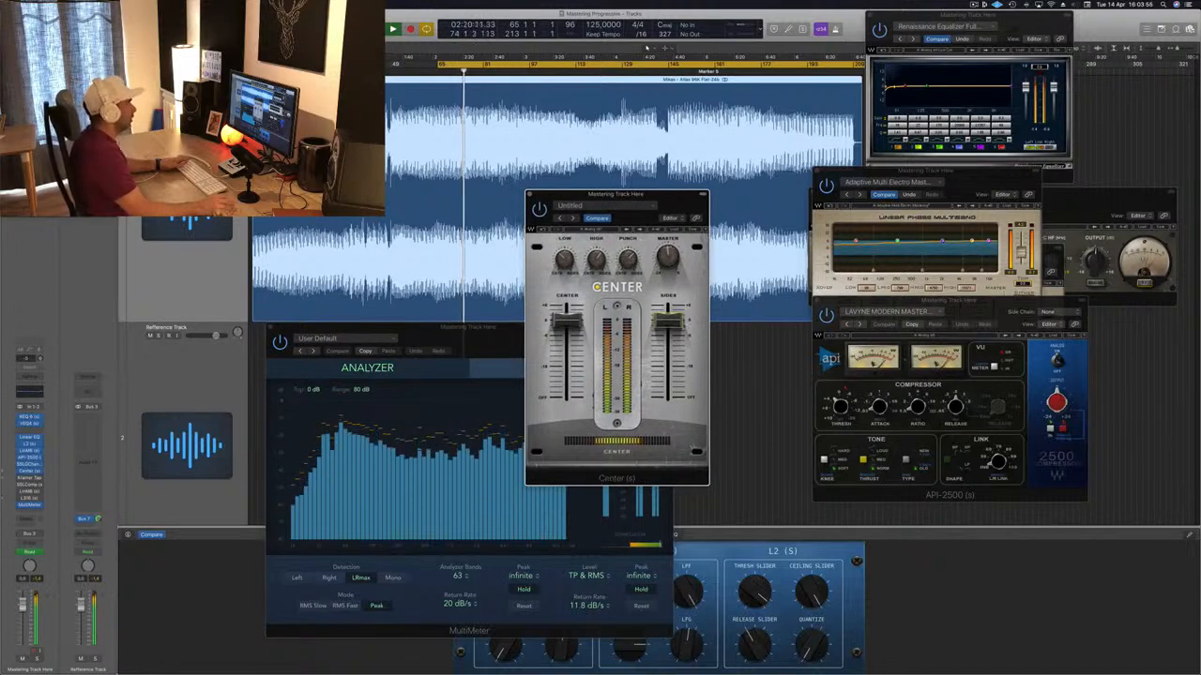
- Raise the Center plugin's Sides fader slightly, reposition its window over the waveform while auditioning, and close it
mouse_move(668, 321)
mouse_down()
mouse_move(668, 304)
mouse_move(668, 318)
mouse_up()
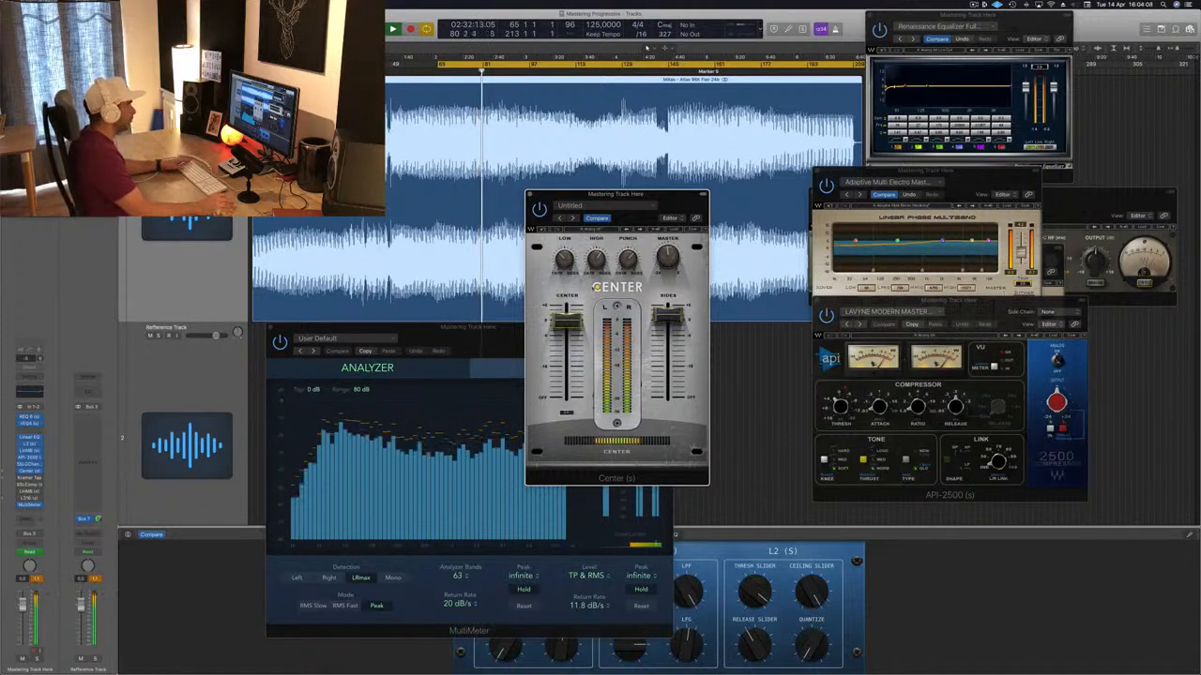
drag(671, 200, 695, 196)
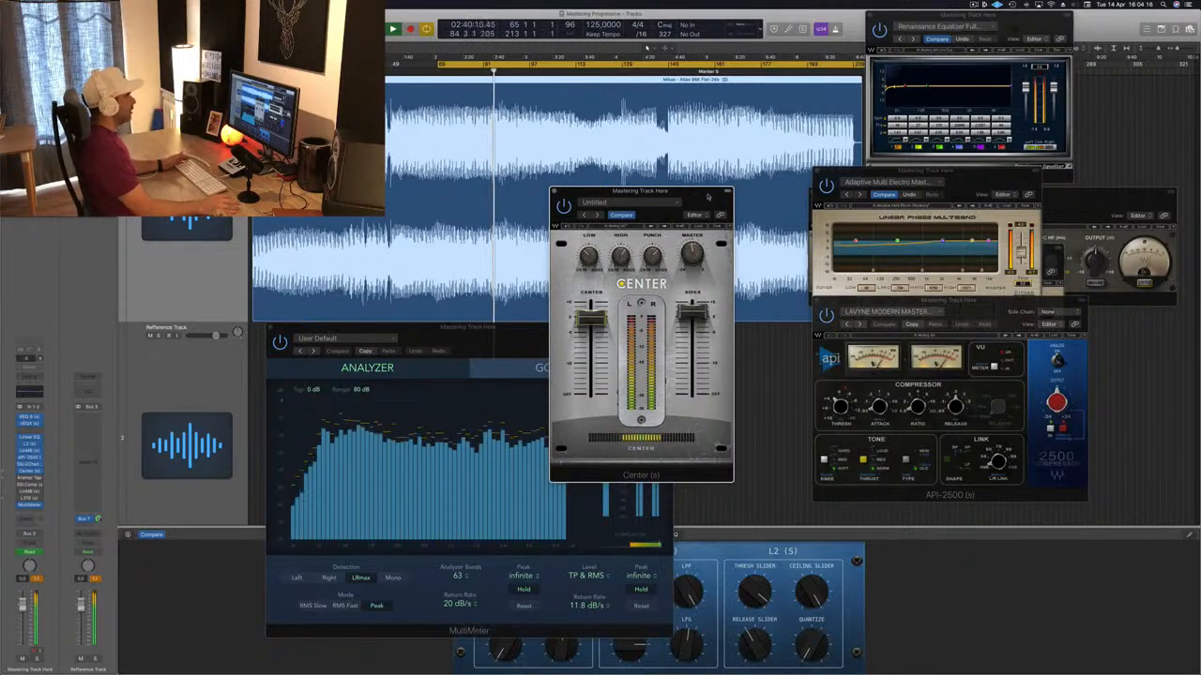
drag(695, 196, 737, 187)
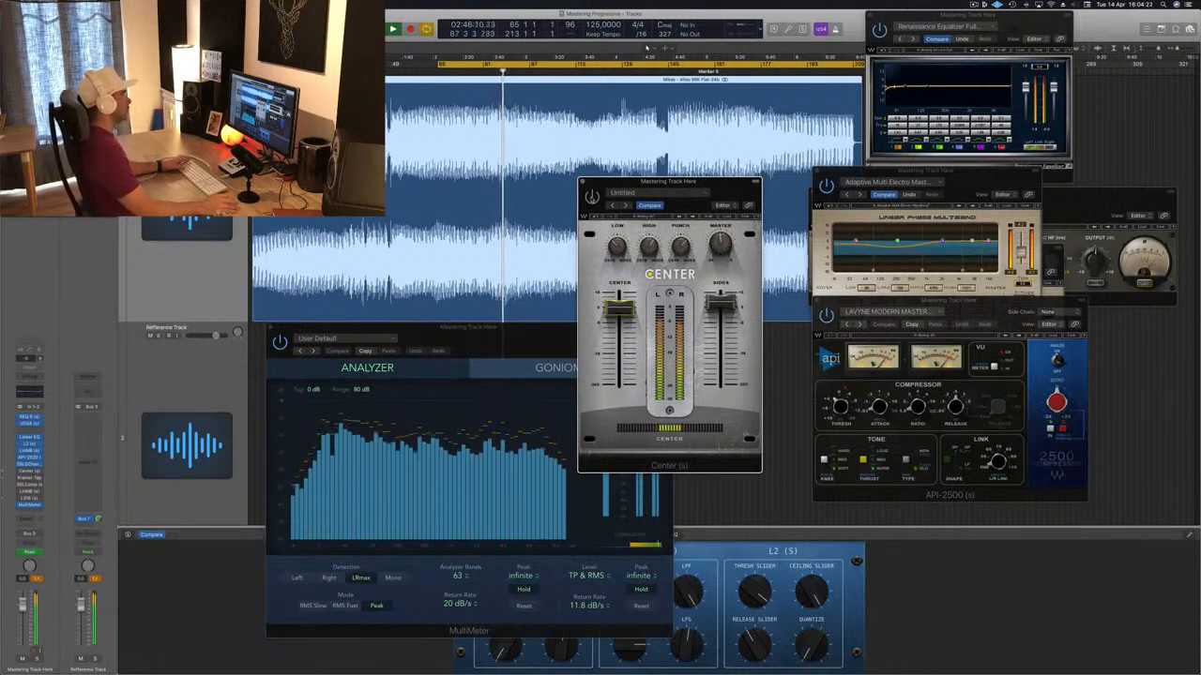
drag(738, 189, 725, 194)
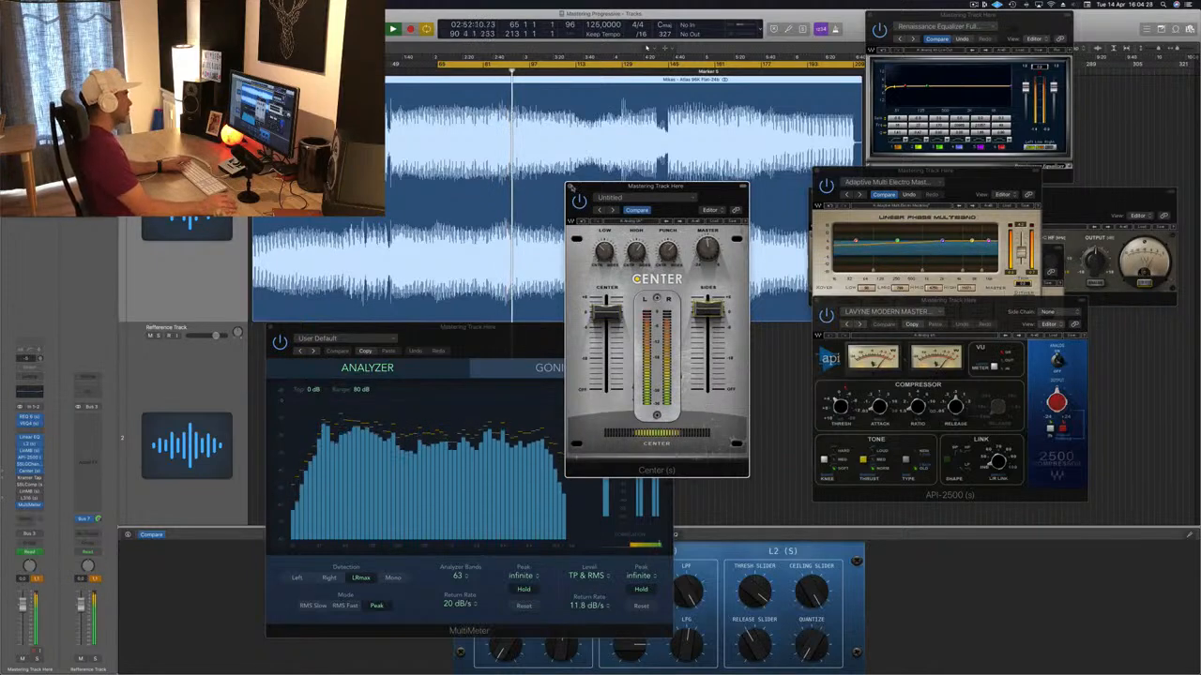
key(super+w)
- Restart the loop, open and enable Kramer Tape on the mastering track, audition it beside the API-2500, and close its window
key(space)
key(space)
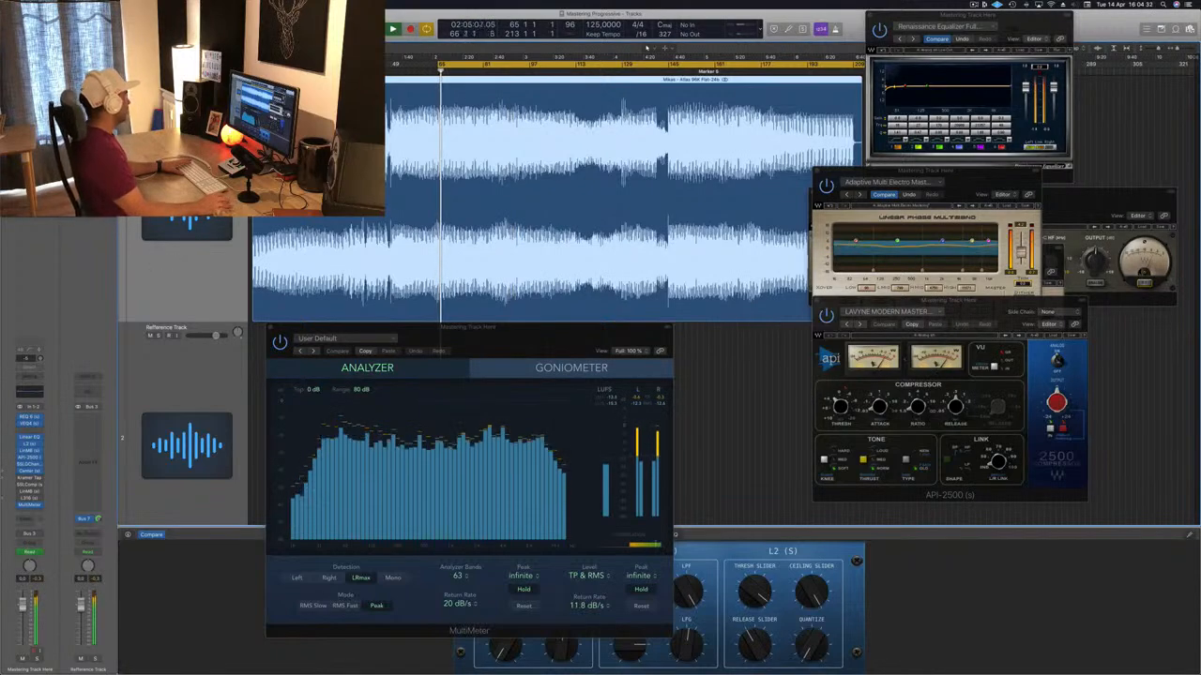
click(30, 479)
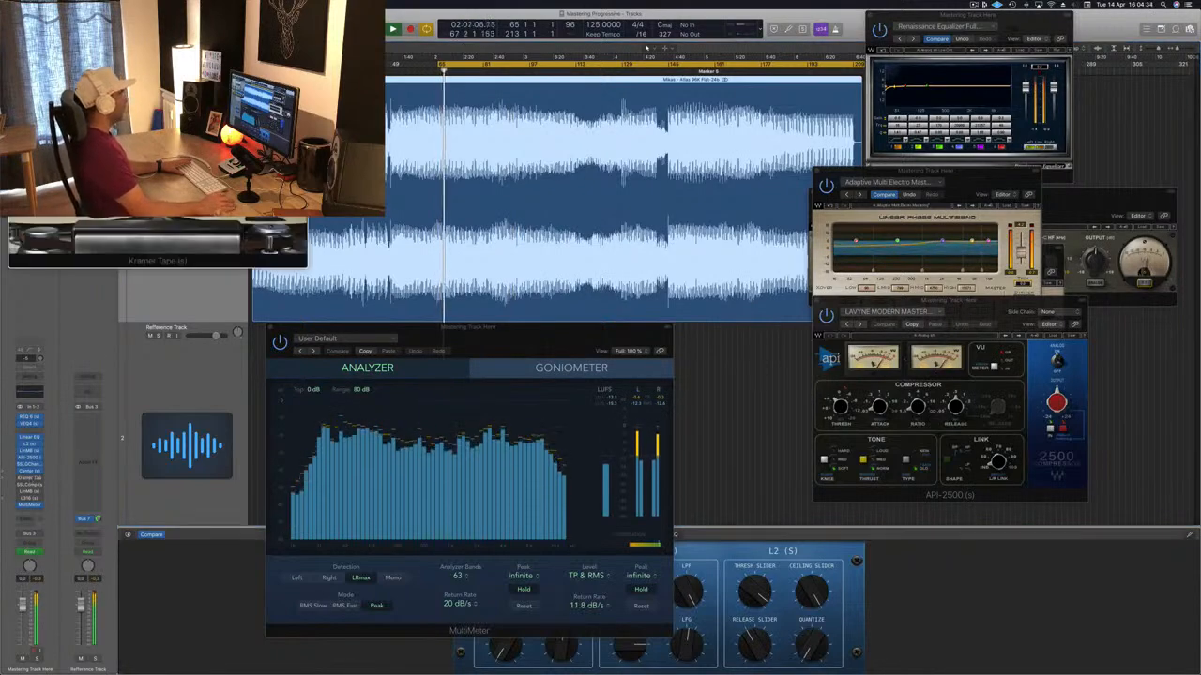
drag(202, 36, 705, 307)
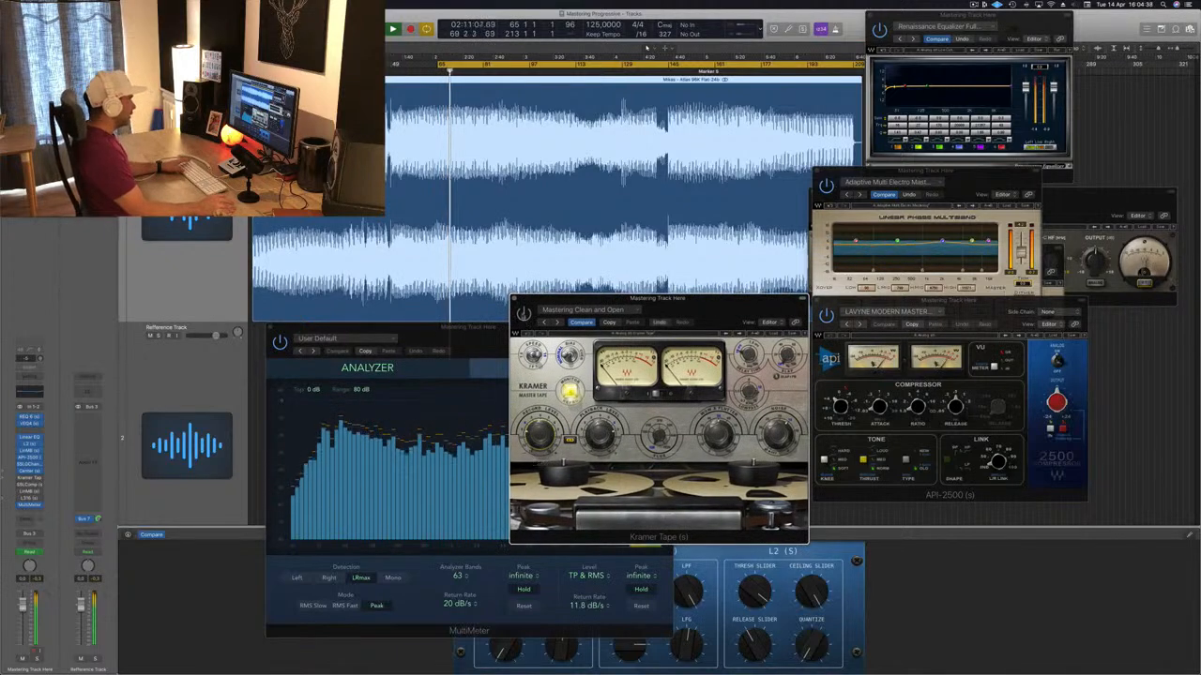
drag(704, 308, 707, 285)
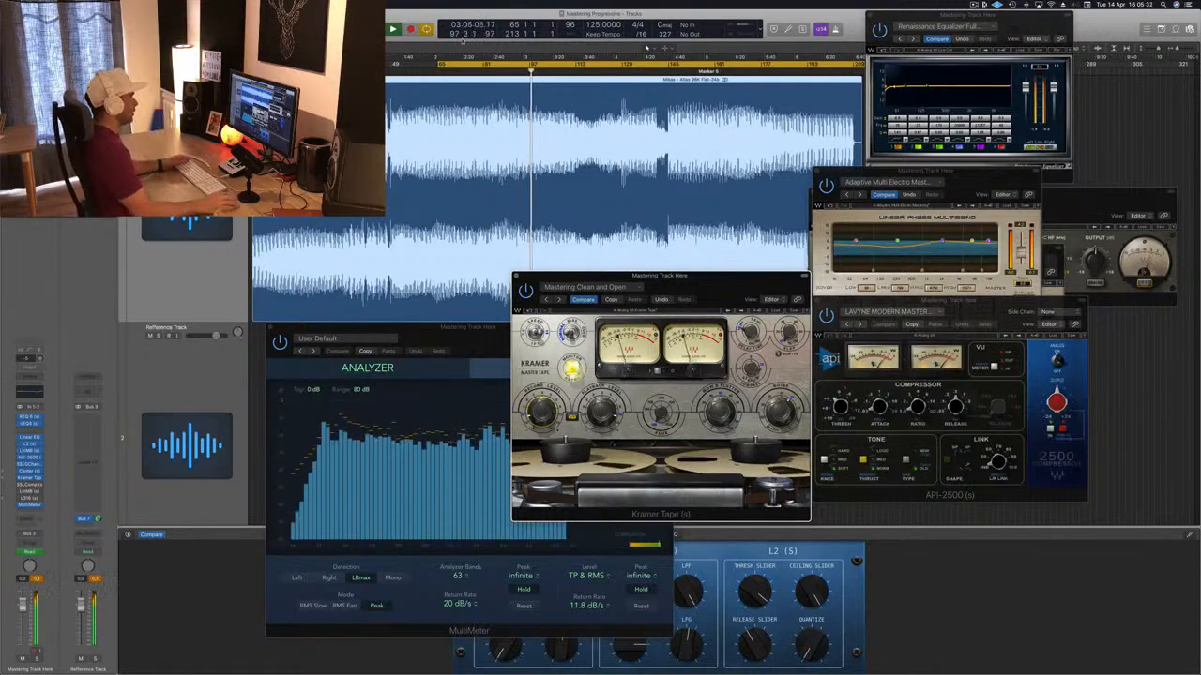
key(super+w)
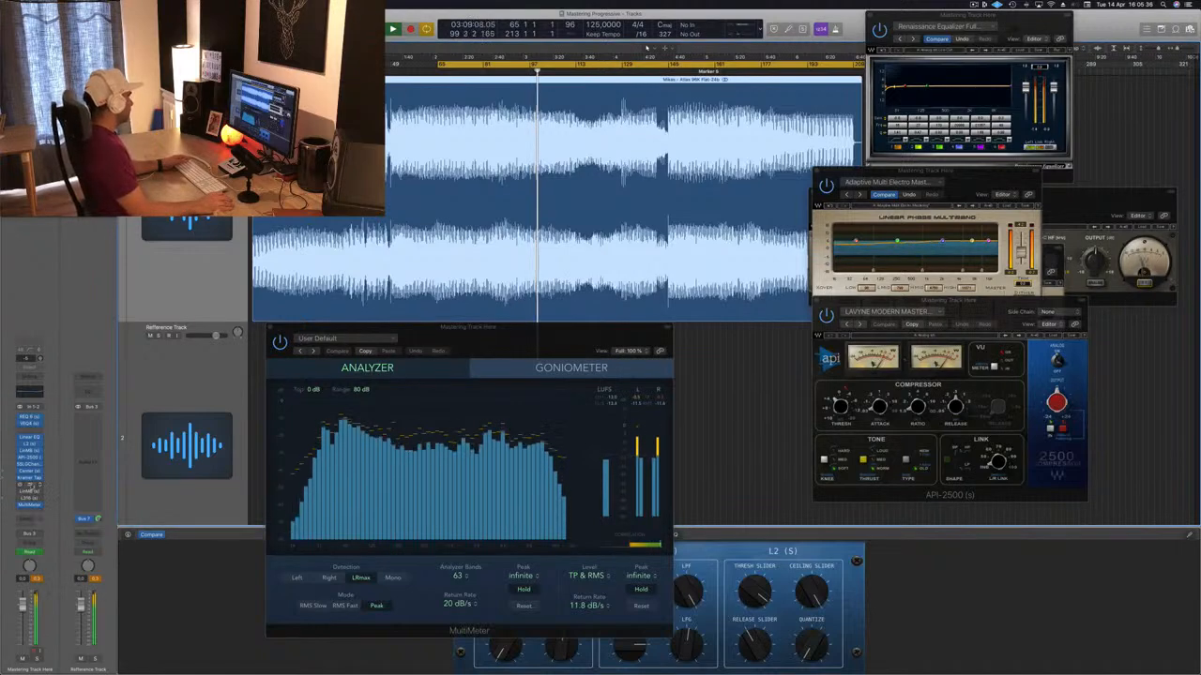
- Open and enable the mastering track's SSLComp, place its window over the API-2500, and restart the looped section
click(31, 485)
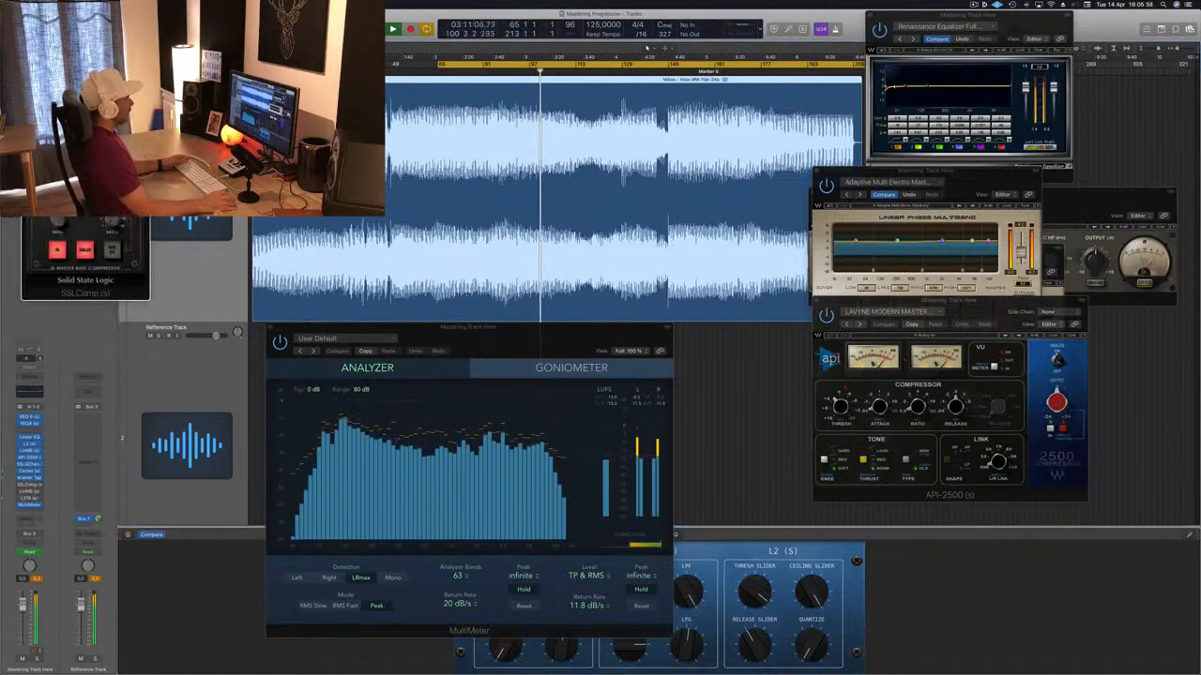
drag(89, 25, 909, 272)
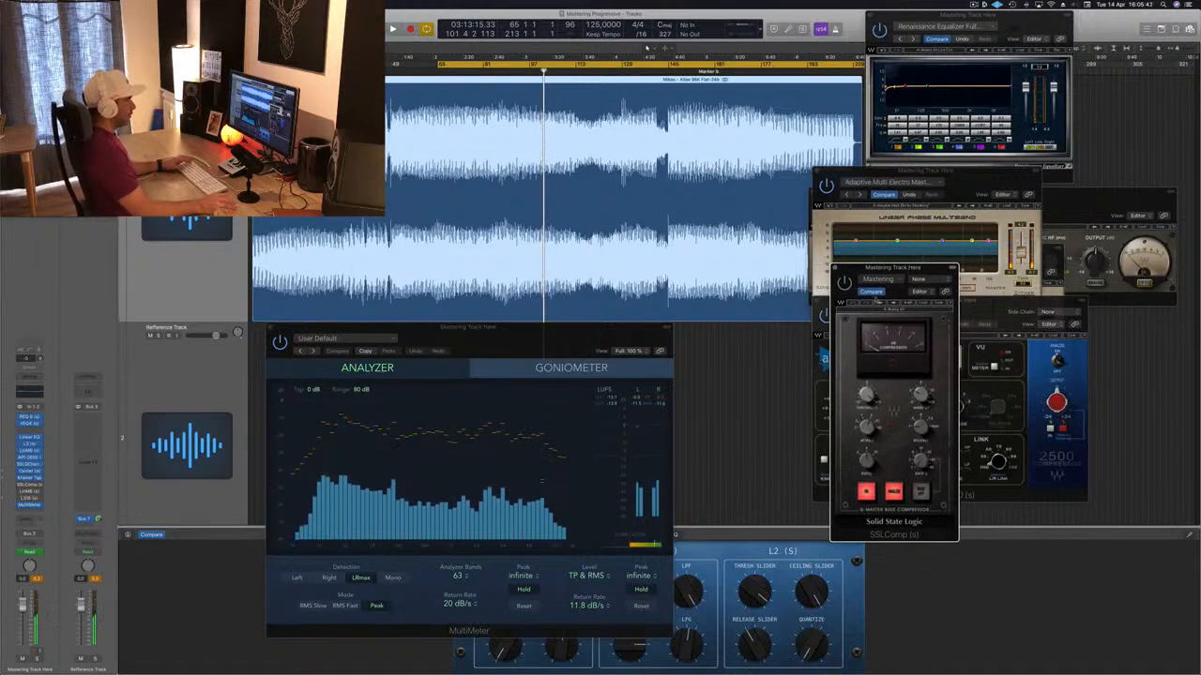
key(space)
key(space)
drag(909, 272, 905, 272)
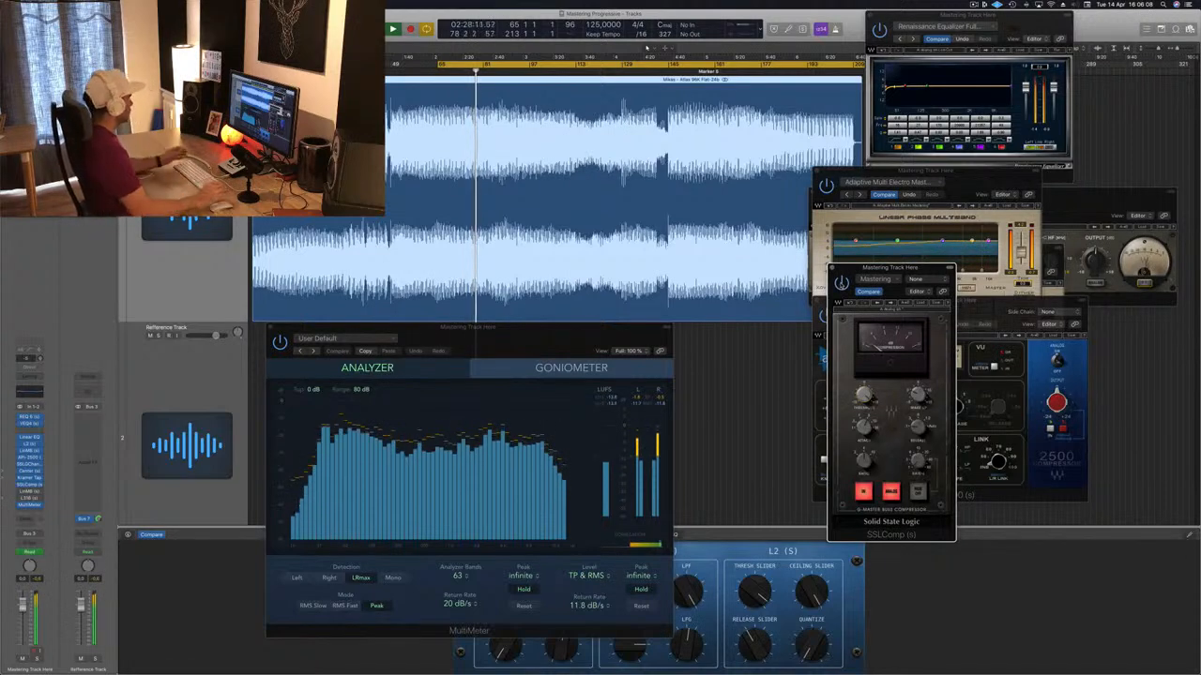
- Nudge the MultiMeter window aside, open the second LinMB with Multi Opto Mastering and place it beside the SSLComp
mouse_move(526, 334)
mouse_down()
mouse_move(555, 337)
mouse_move(581, 313)
mouse_move(536, 332)
mouse_up()
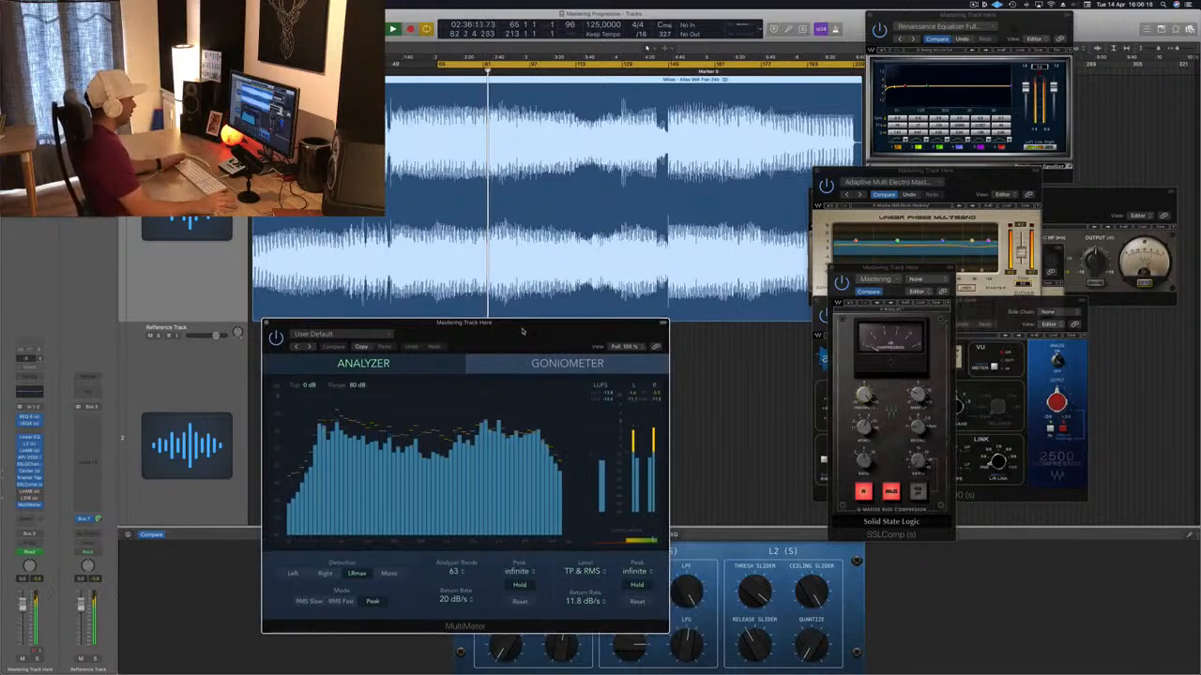
drag(523, 330, 518, 338)
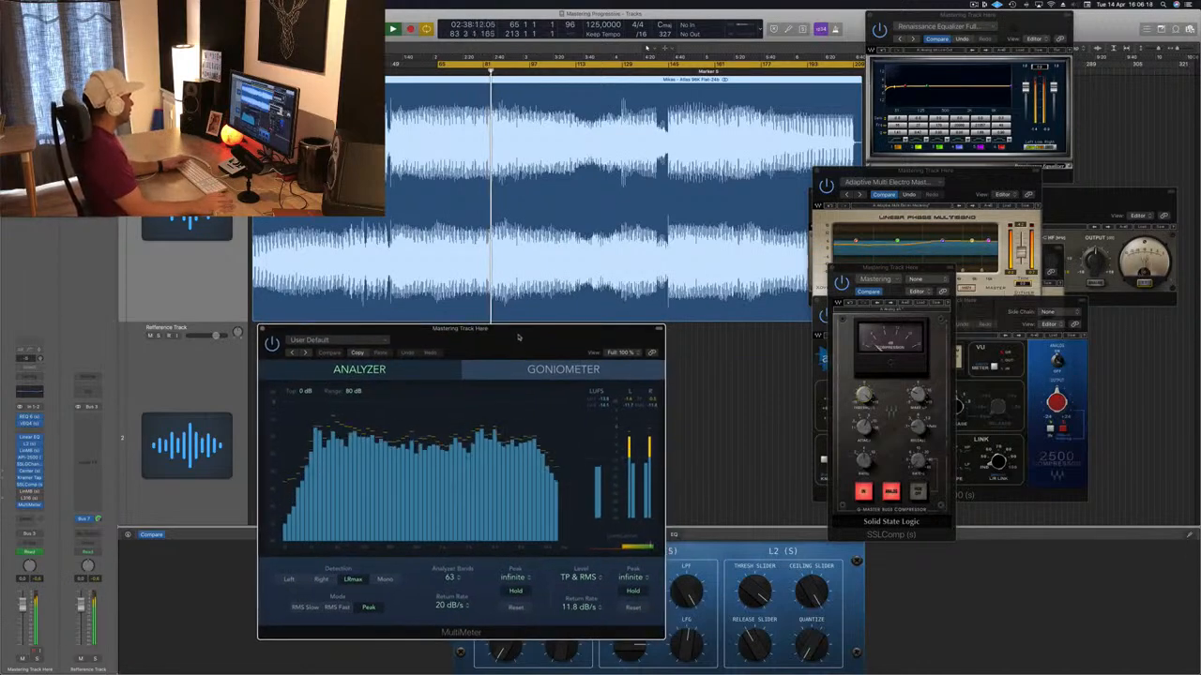
click(28, 491)
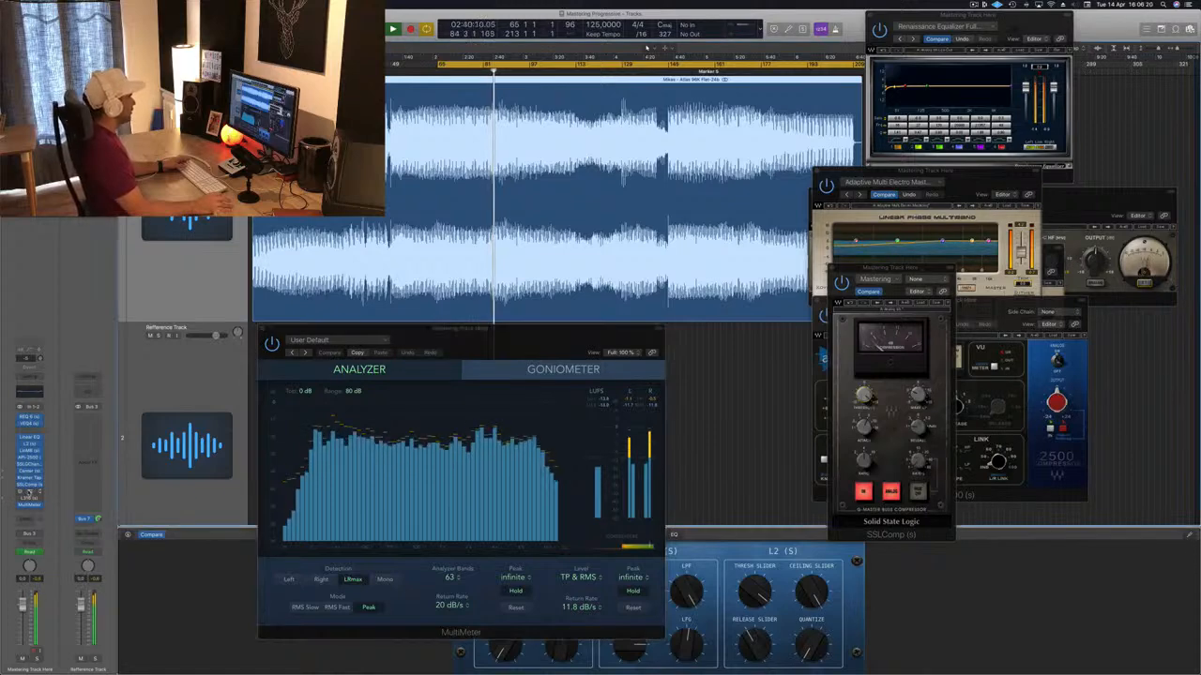
drag(1032, 413, 686, 335)
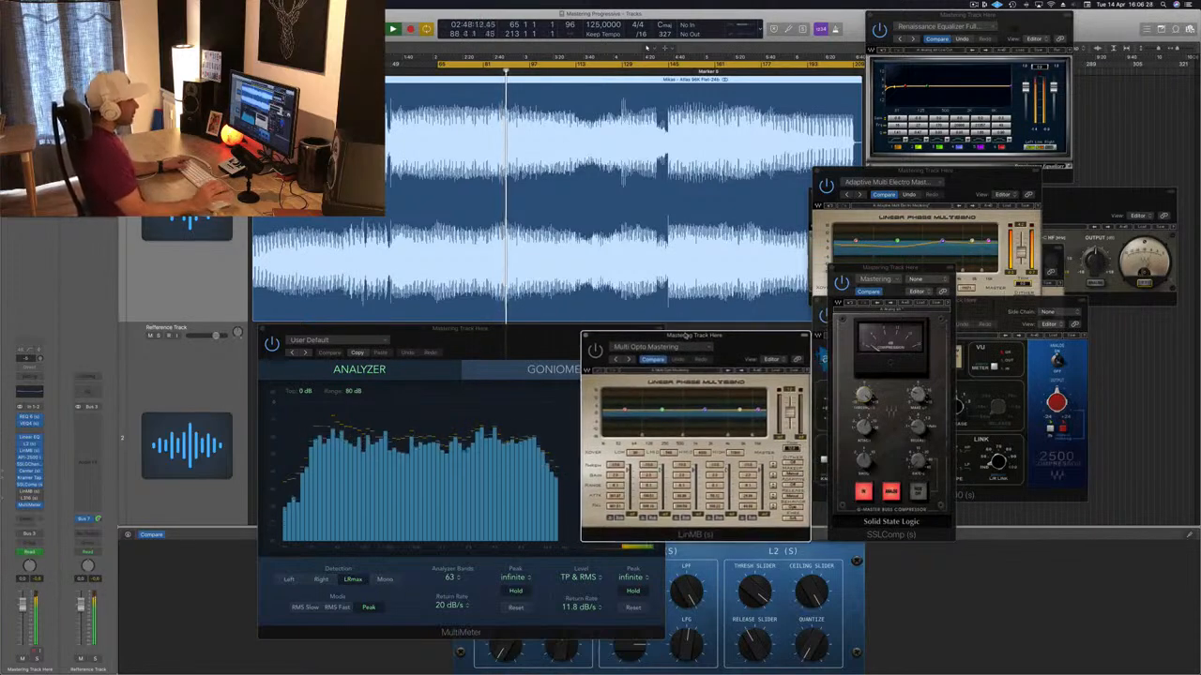
mouse_move(685, 335)
mouse_down()
mouse_move(671, 332)
mouse_move(682, 328)
mouse_up()
drag(761, 329, 762, 331)
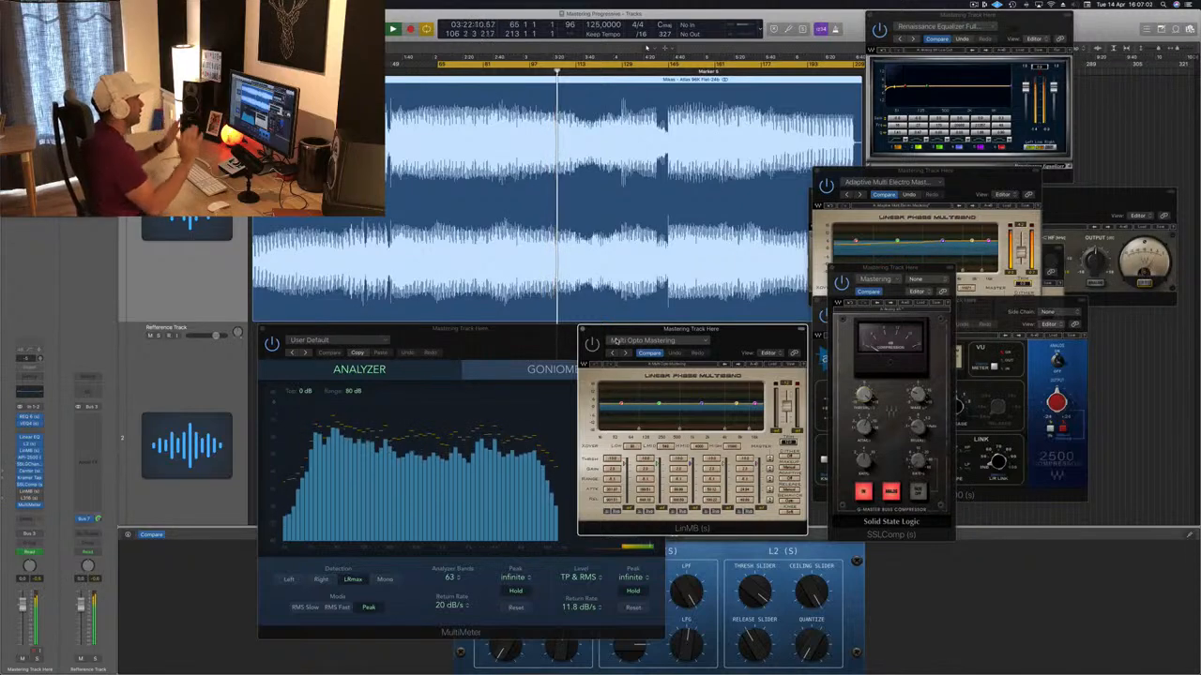
- Enable the second LinMB and audition it while replaying the loop from bar 65, keeping its window between the MultiMeter and SSLComp
drag(730, 332, 727, 336)
drag(606, 339, 602, 338)
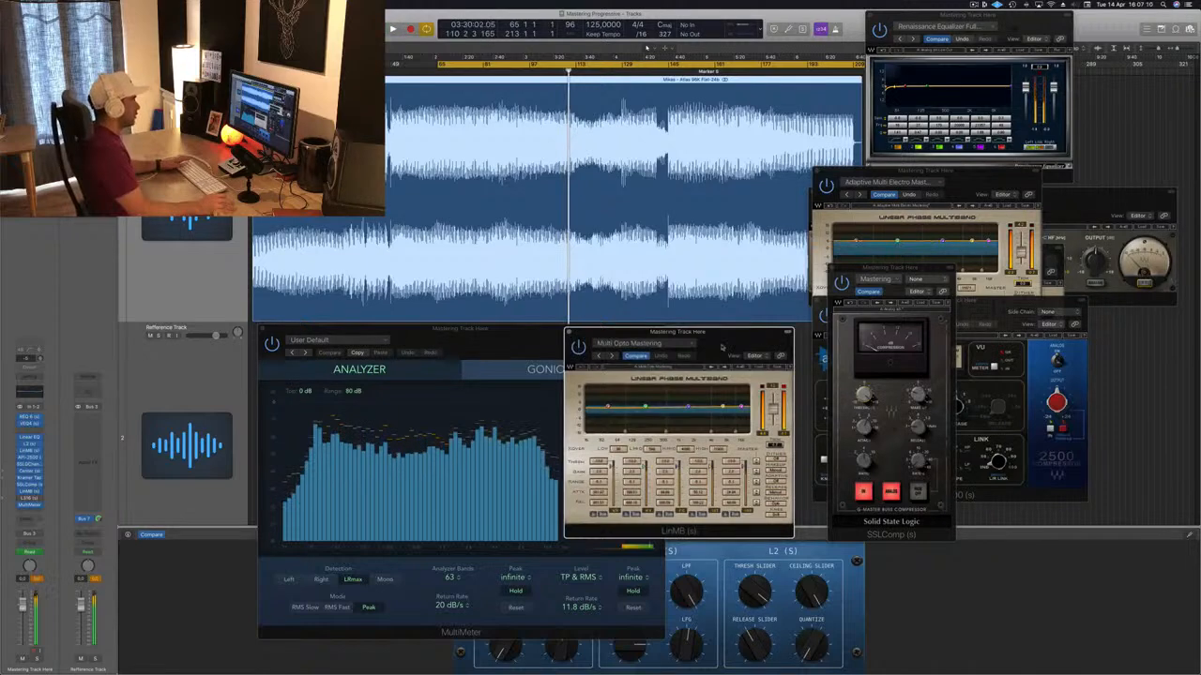
drag(738, 349, 733, 347)
key(Return)
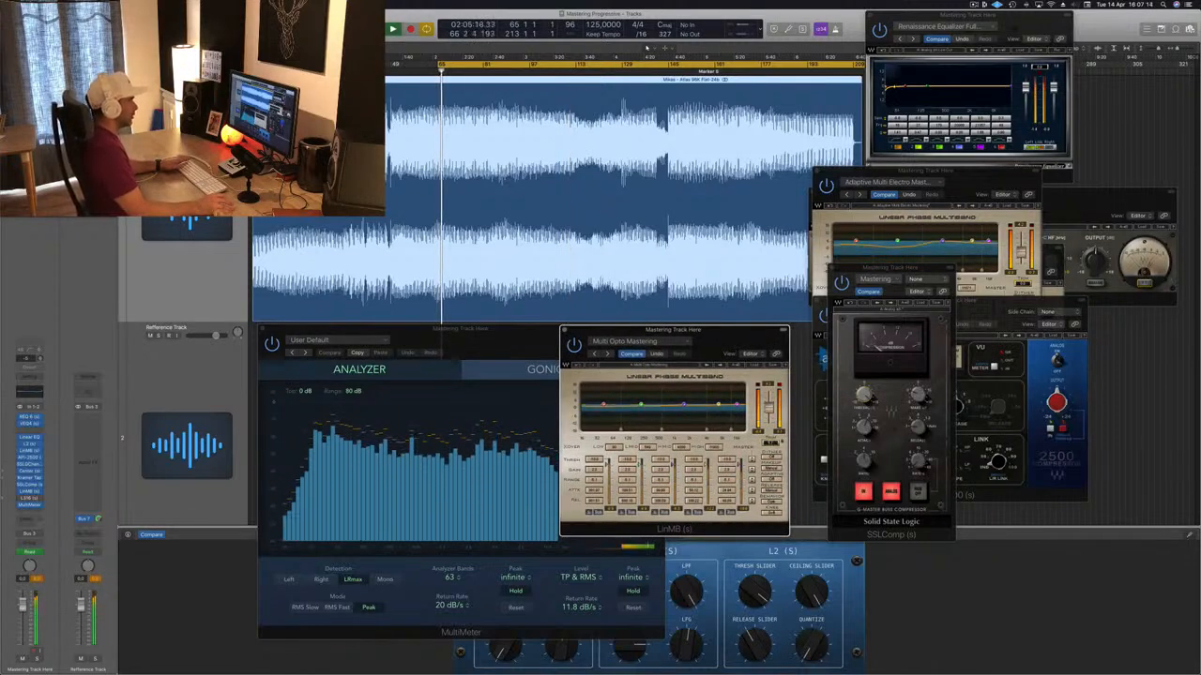
drag(724, 344, 735, 341)
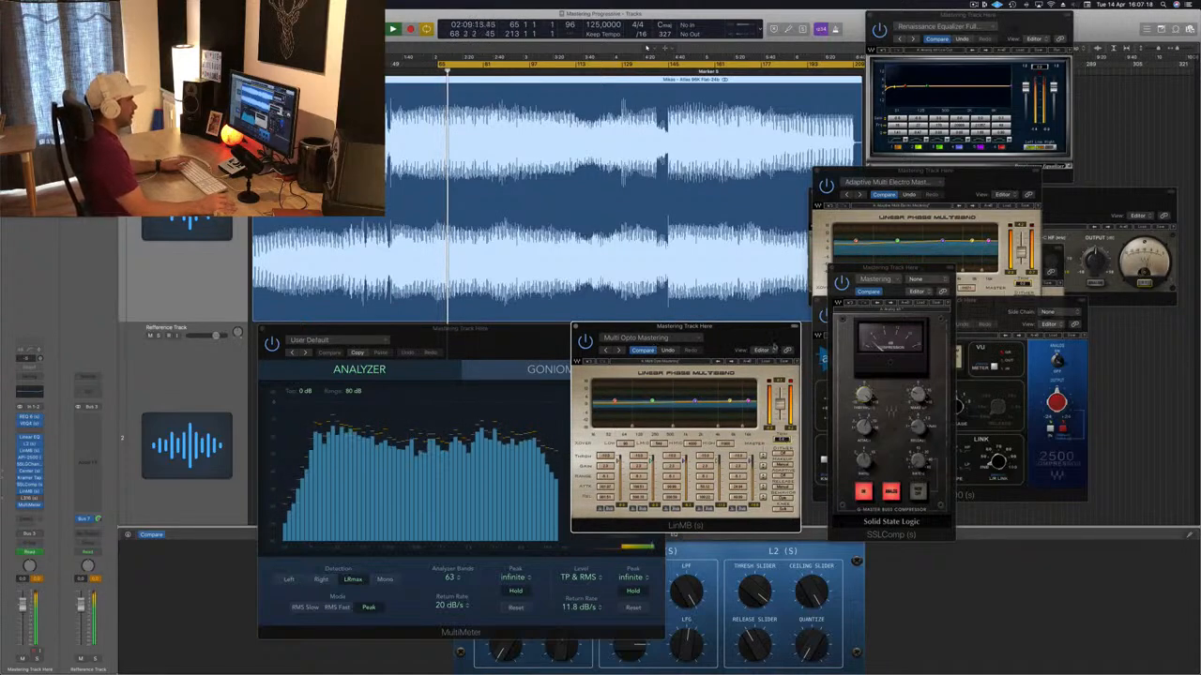
drag(760, 328, 786, 332)
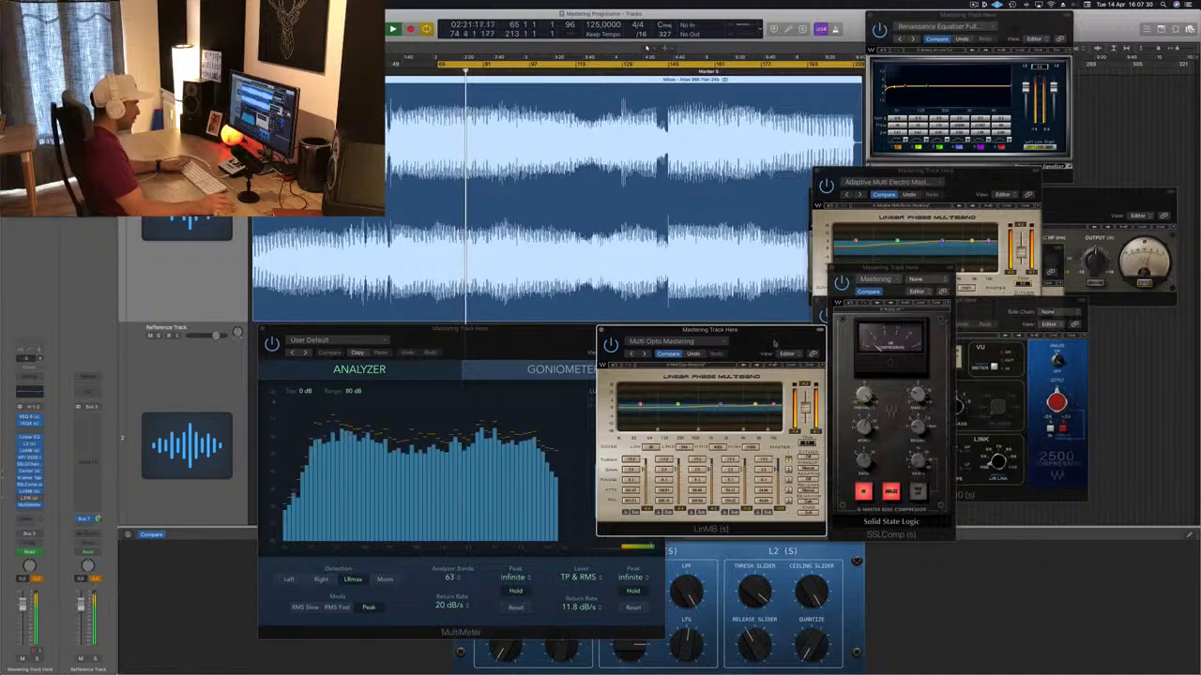
mouse_move(774, 343)
mouse_down()
mouse_move(740, 344)
mouse_move(763, 344)
mouse_up()
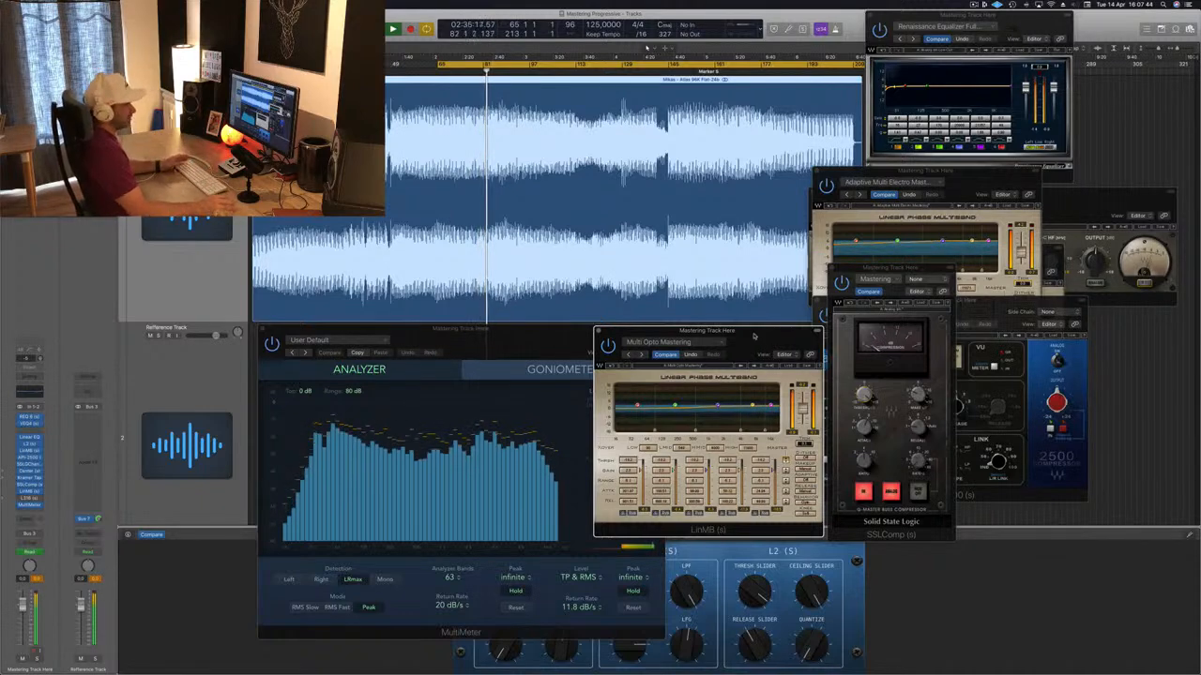
drag(753, 335, 758, 336)
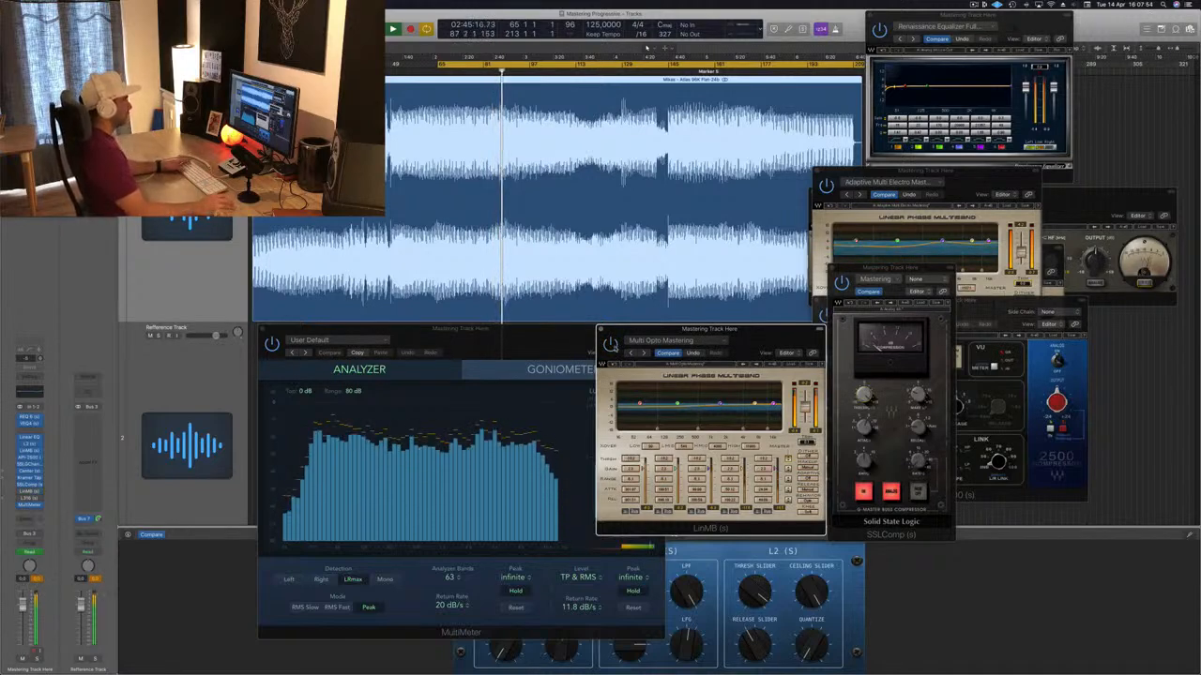
- Move the second LinMB window over the SSLComp and restart the loop from bar 65 to compare its effect
drag(784, 344, 910, 375)
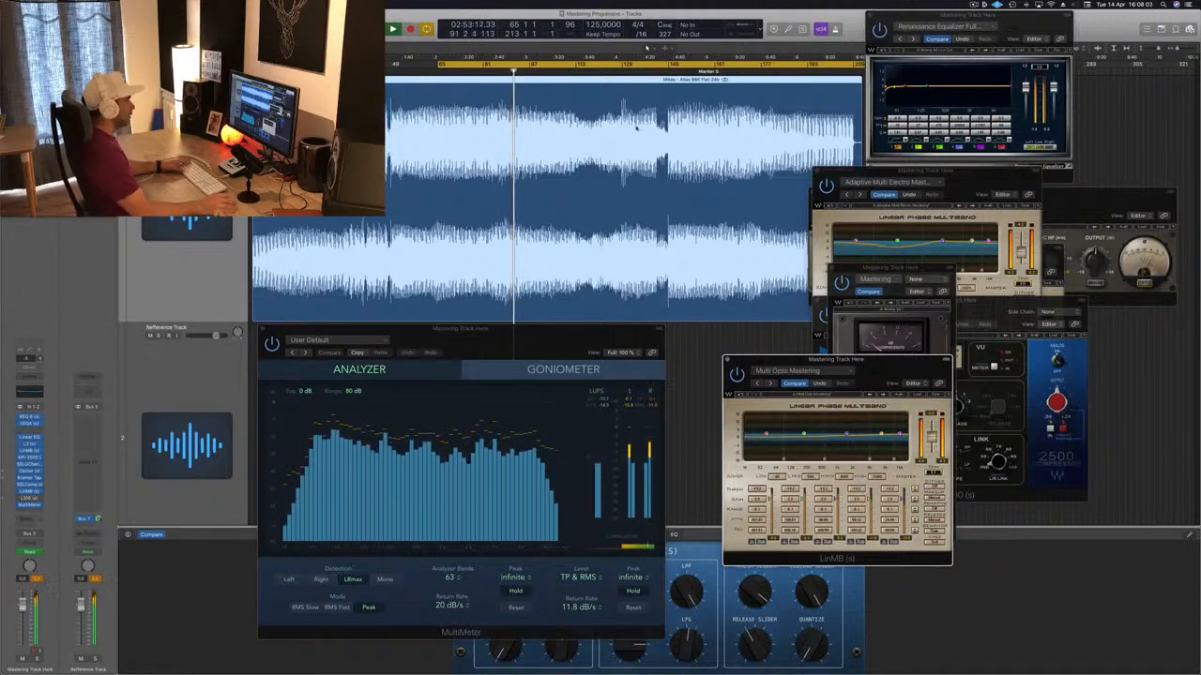
key(space)
key(space)
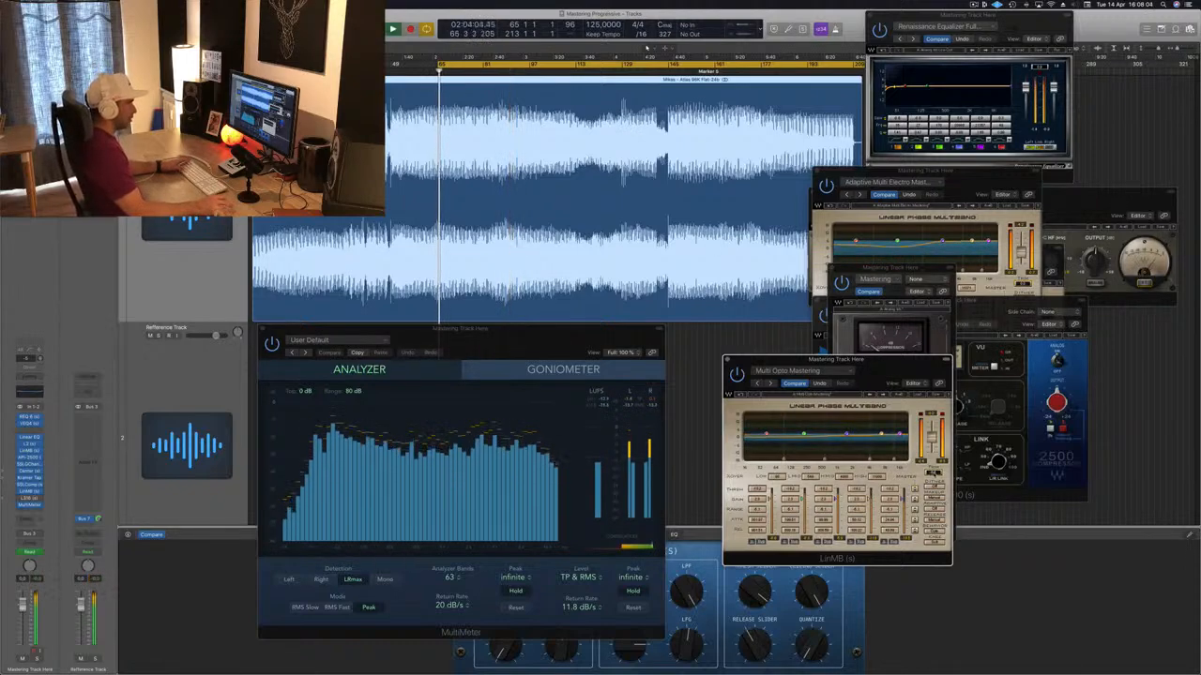
drag(889, 371, 872, 373)
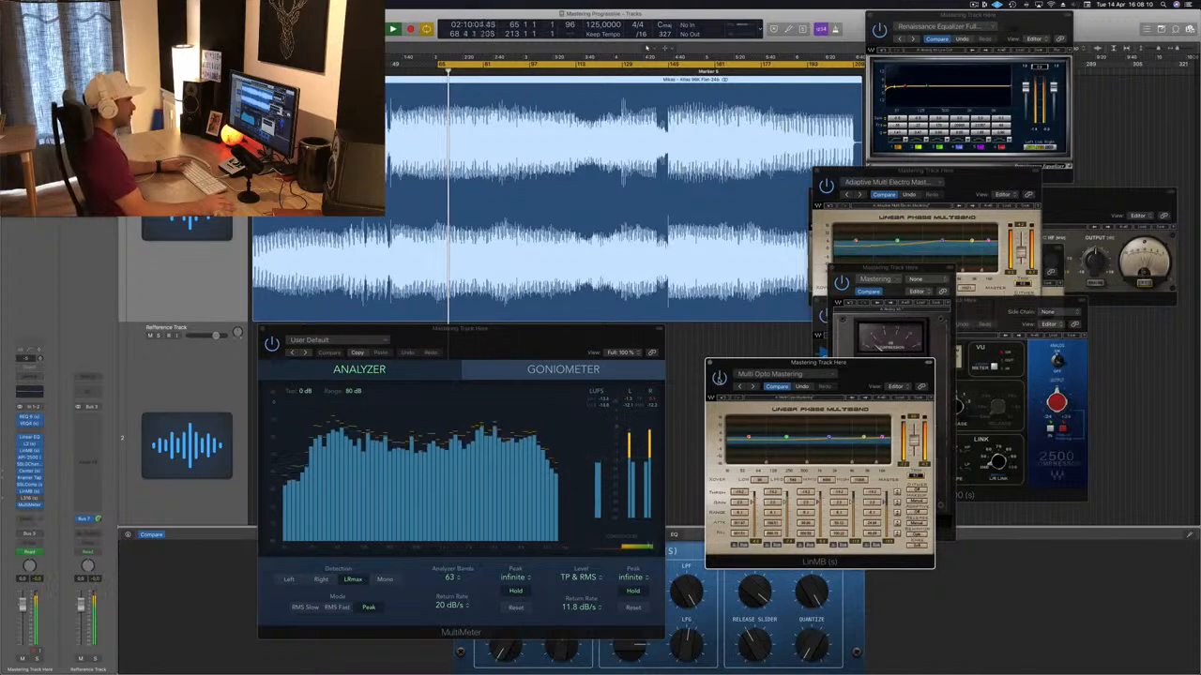
drag(874, 376, 890, 368)
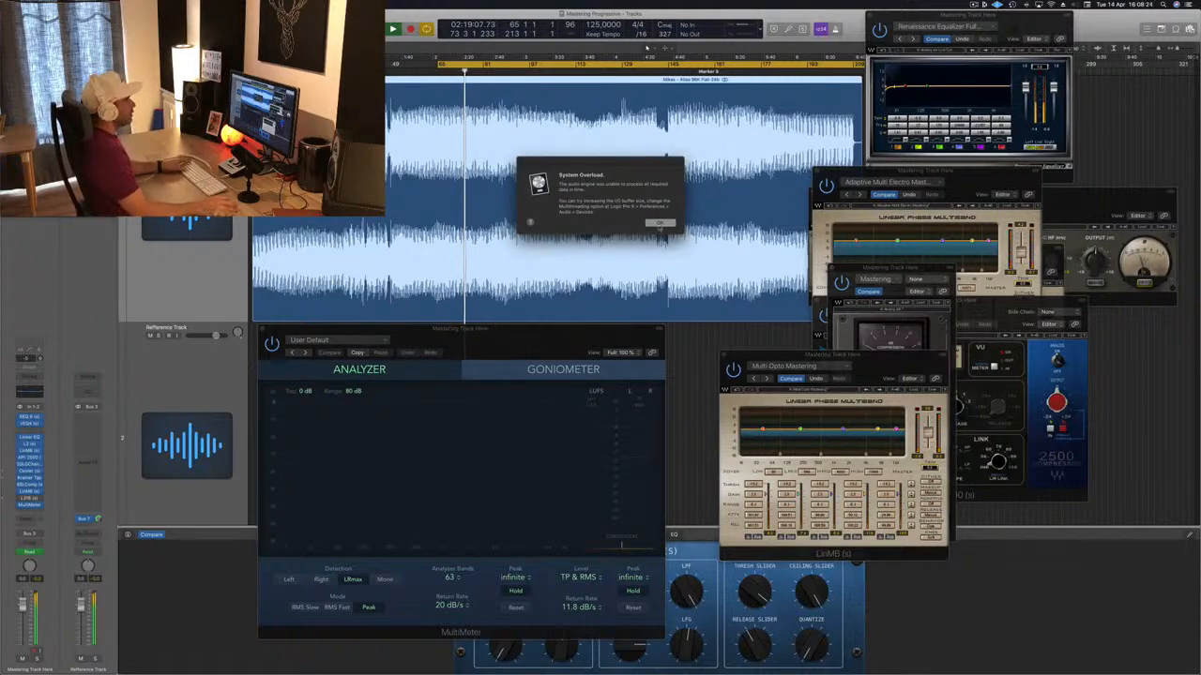
- Dismiss the System Overload alert and resume playback of the looped section
click(659, 223)
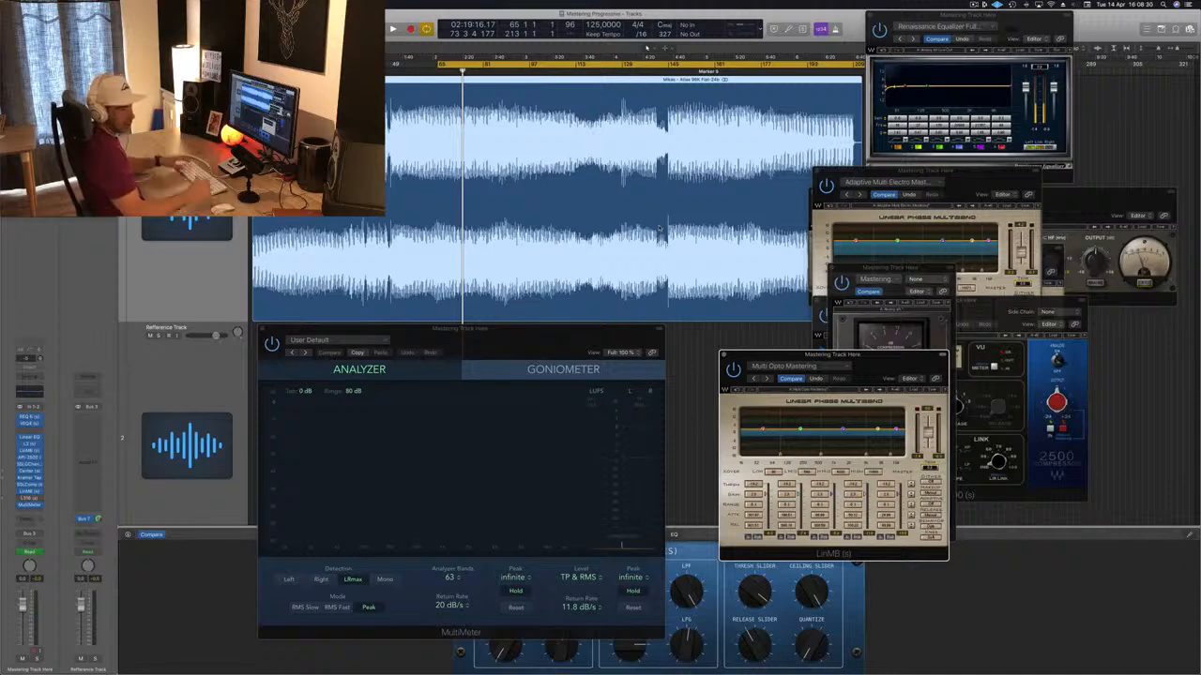
key(space)
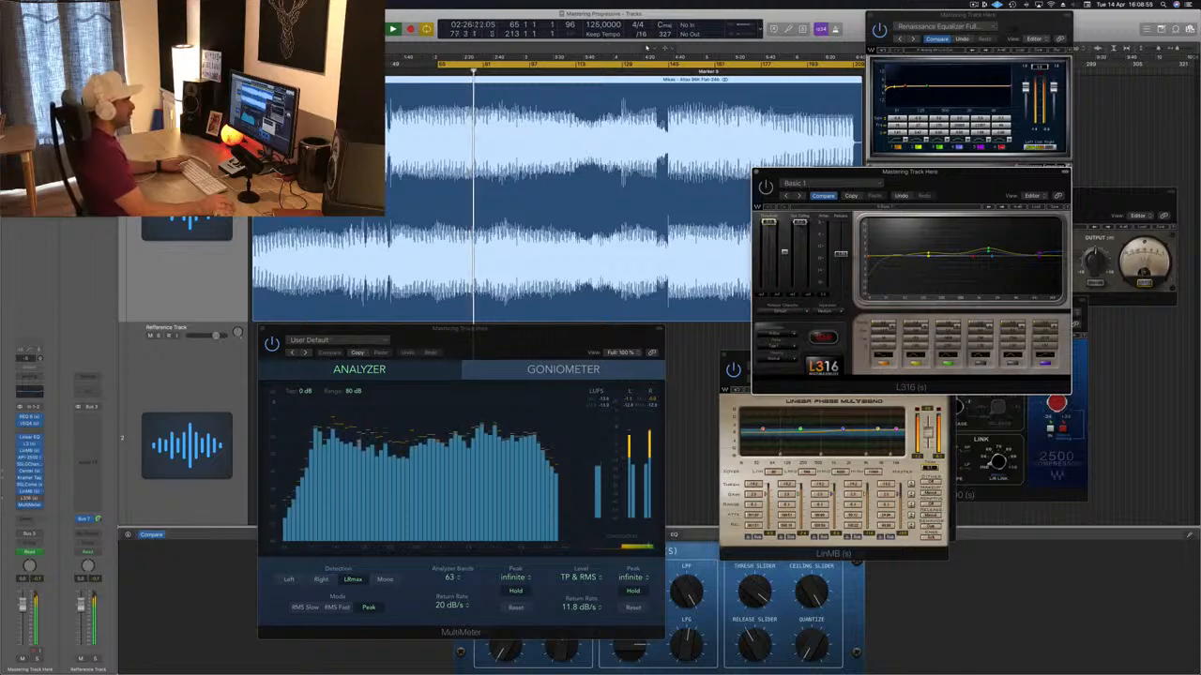
- Place the L316 limiter window over the second LinMB, enable the limiter, and replay the loop from bar 65
drag(968, 176, 923, 376)
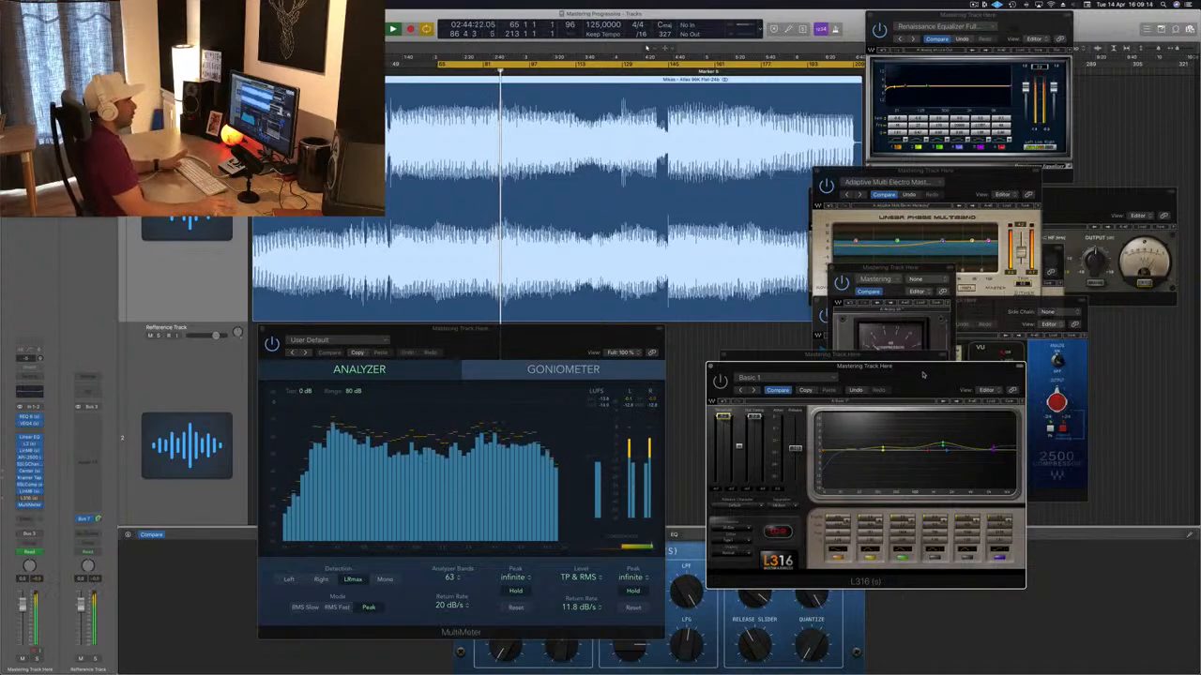
drag(923, 375, 917, 352)
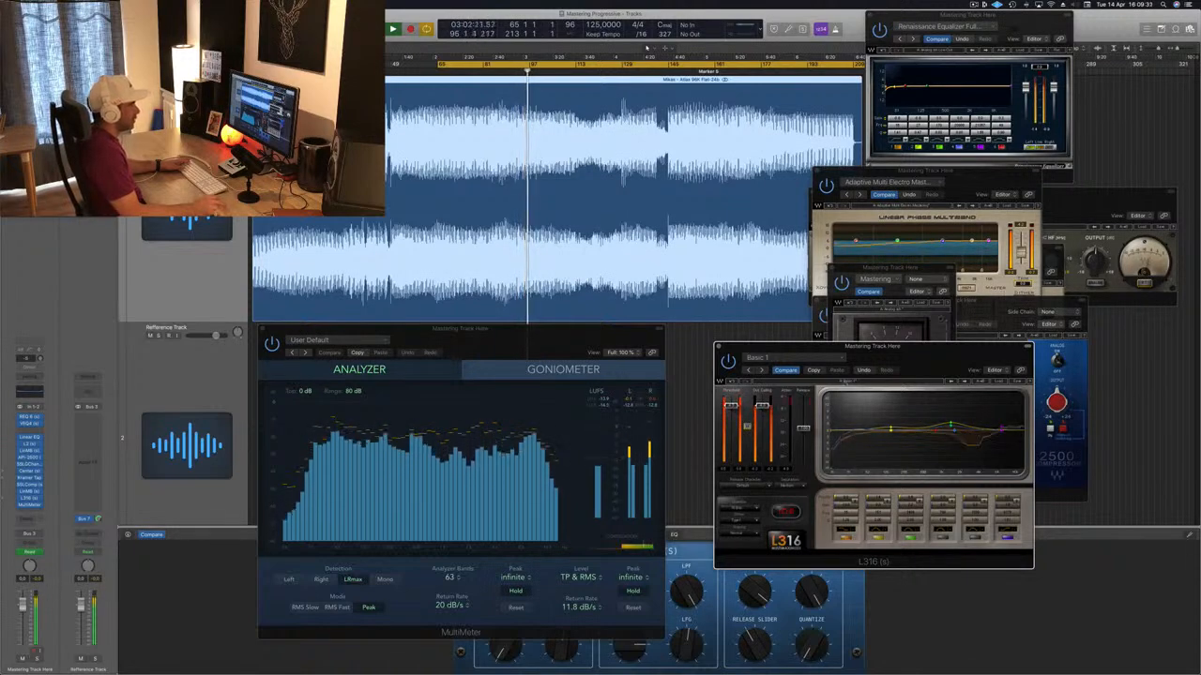
drag(904, 358, 906, 356)
key(space)
key(space)
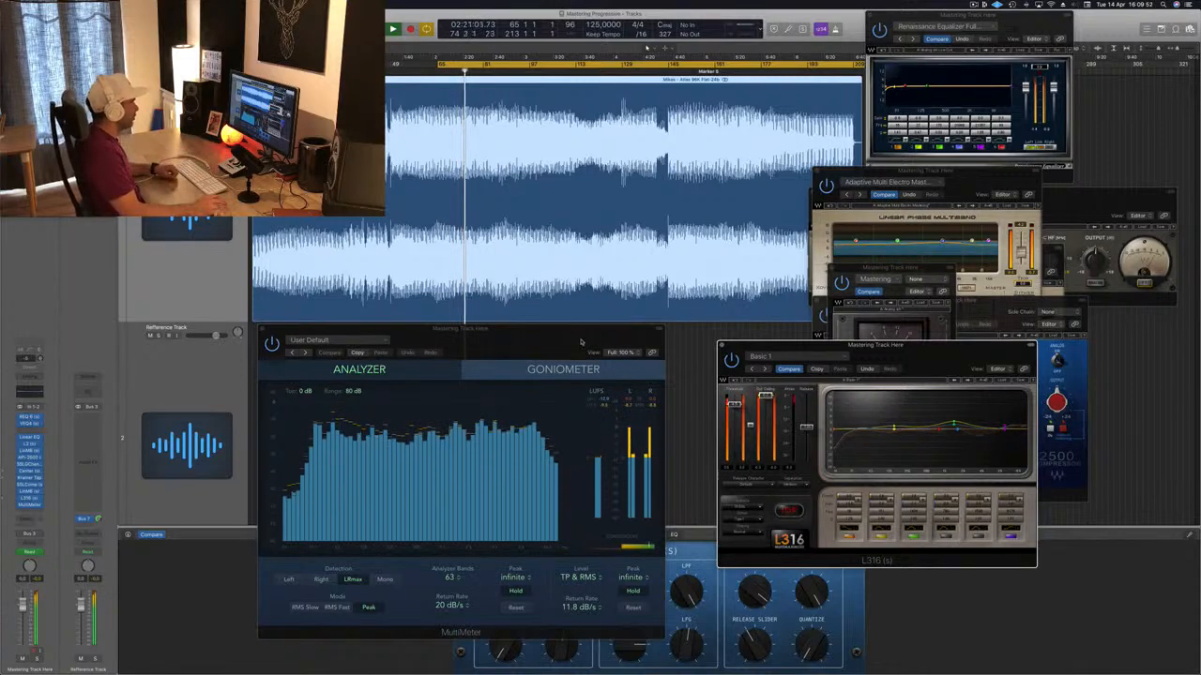
- Spread out the MultiMeter, L316 and SSLComp windows and bring the API-2500 window to the front
drag(582, 342, 616, 346)
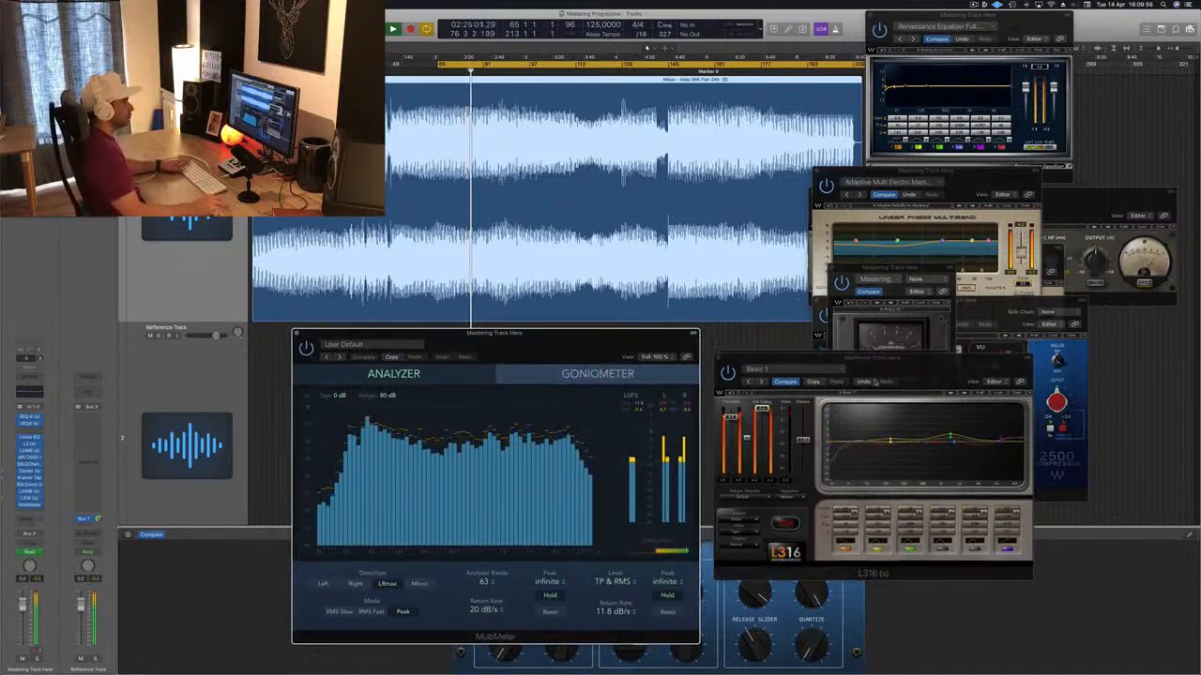
drag(877, 345, 859, 391)
drag(898, 277, 1139, 307)
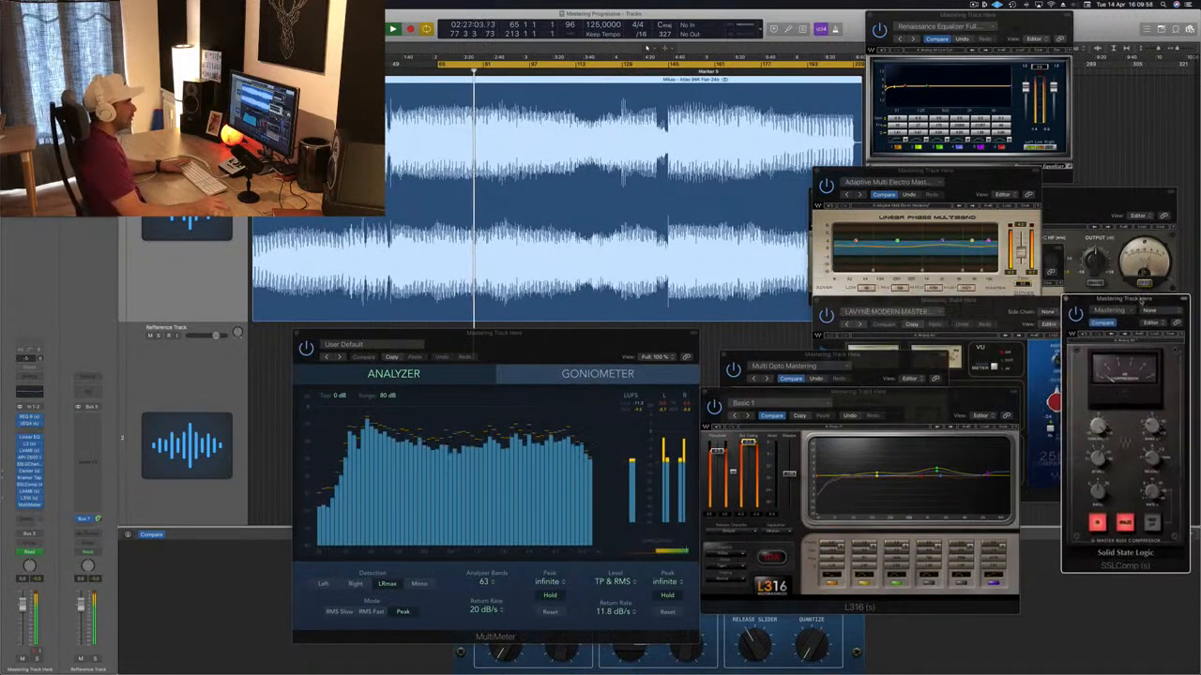
click(999, 309)
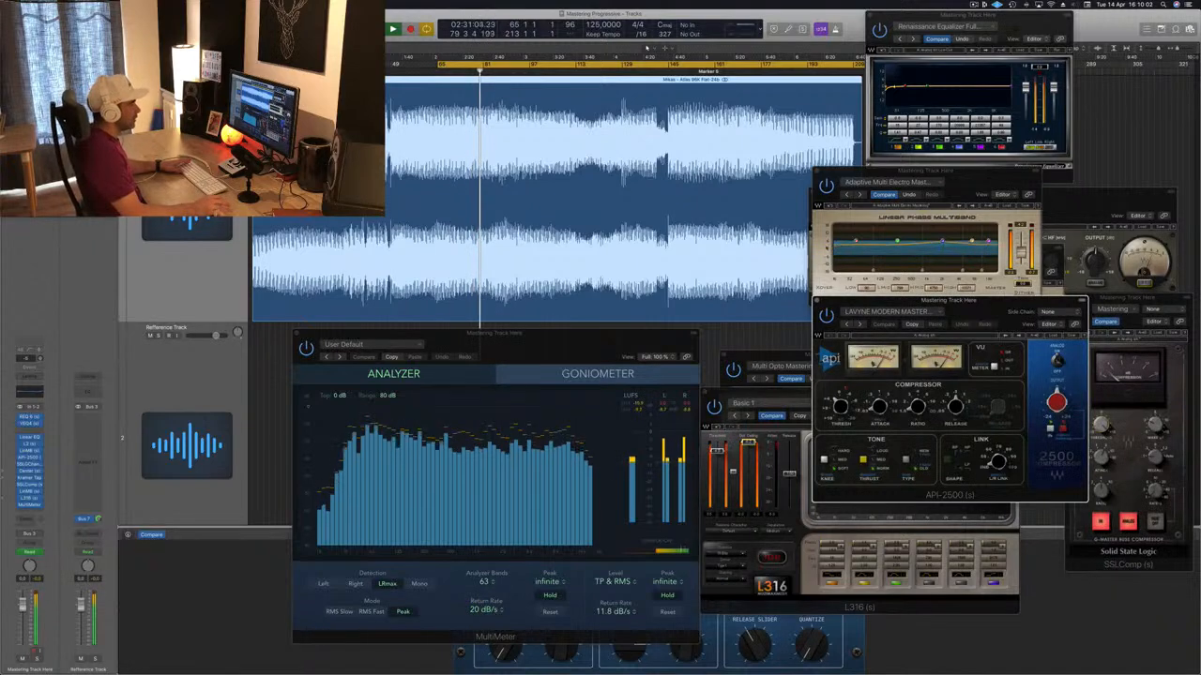
- Rearrange the API-2500, MultiMeter, REQ 6 and first LinMB windows to uncover the VEQ4, L3 UltraMaximizer and SSLComp plugins
drag(873, 312, 927, 344)
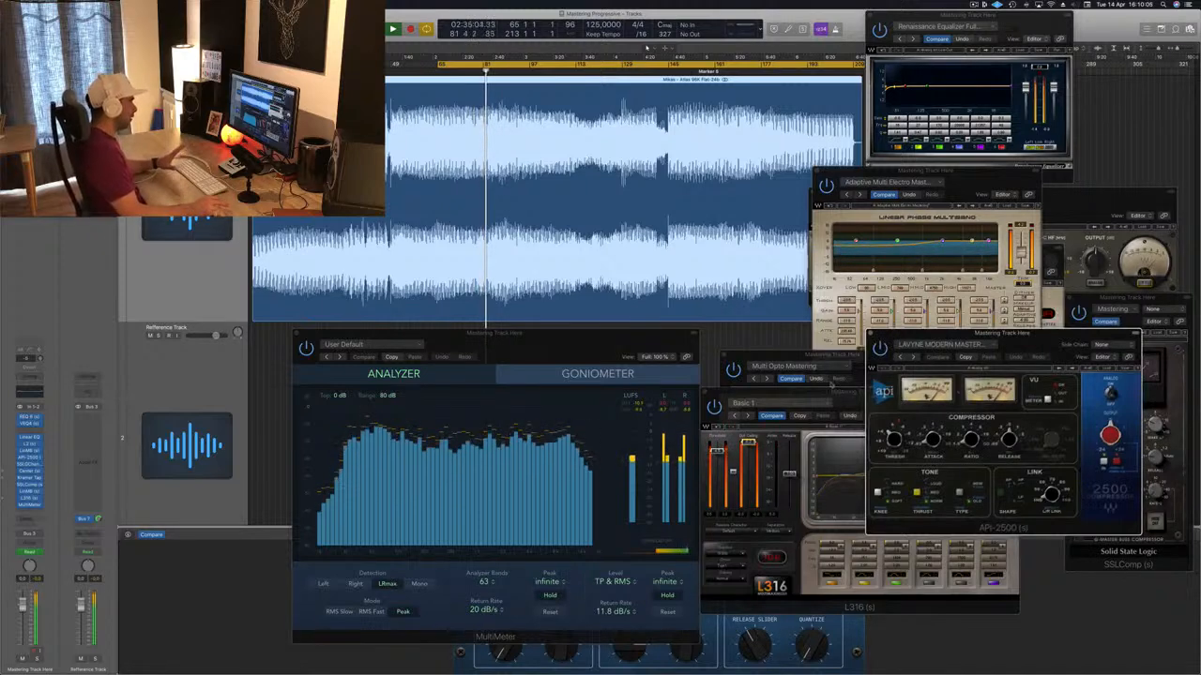
click(673, 431)
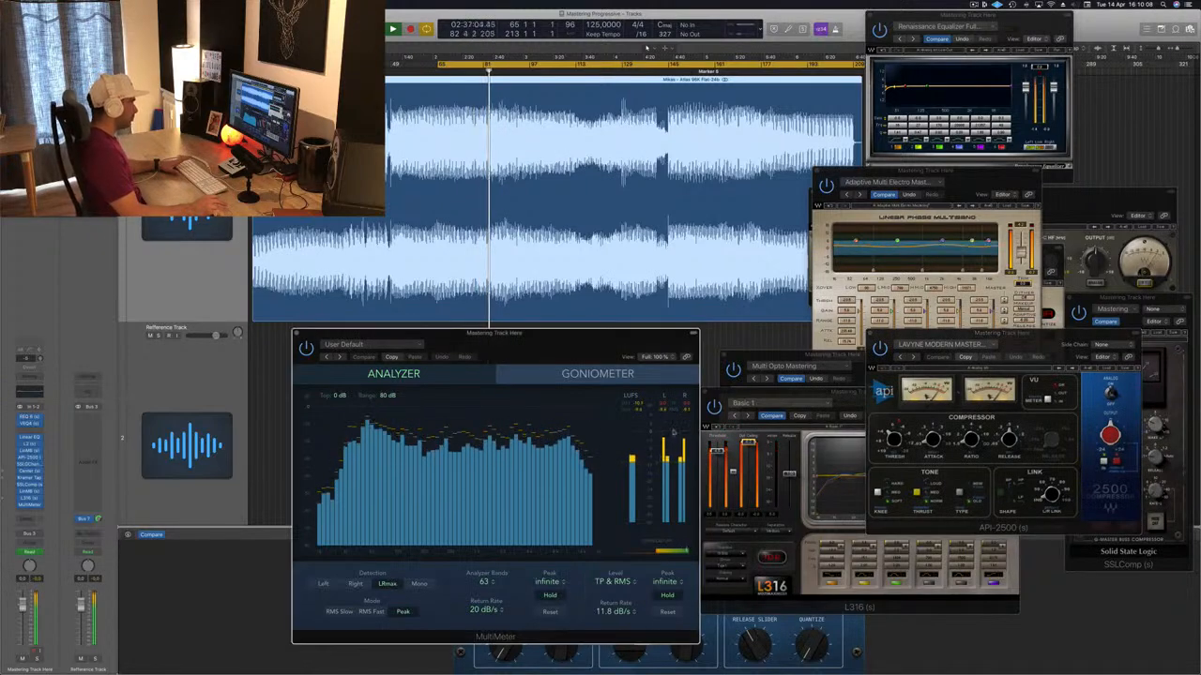
mouse_move(619, 342)
mouse_down()
mouse_move(575, 342)
mouse_move(605, 343)
mouse_up()
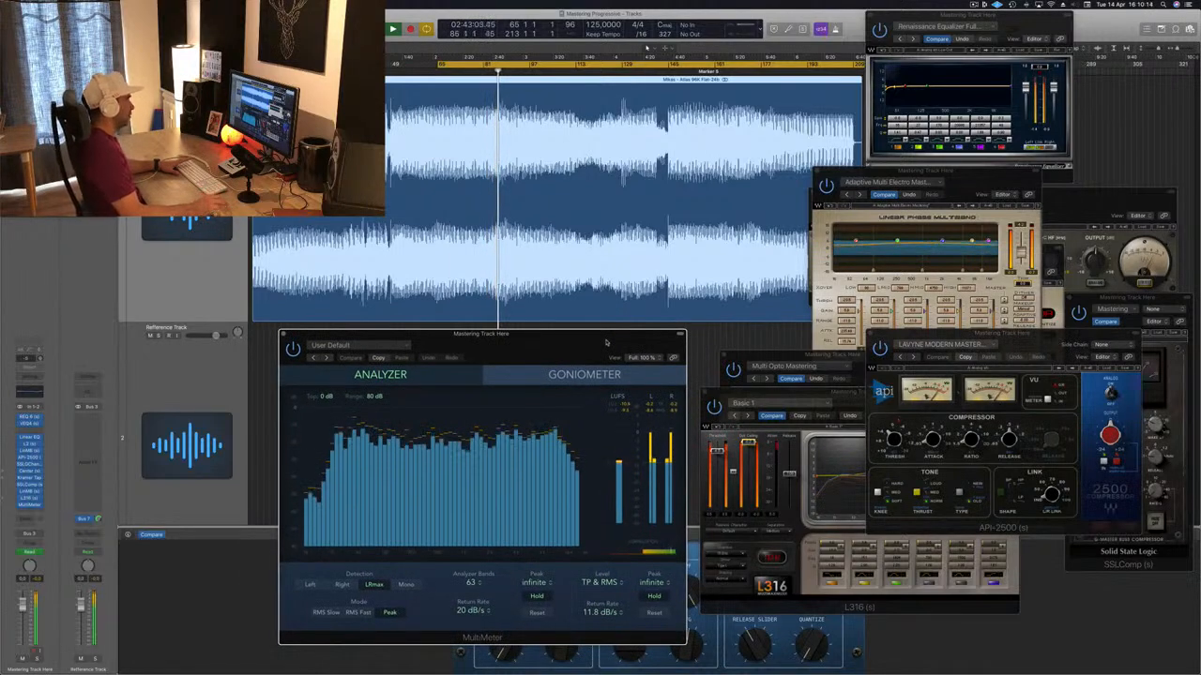
drag(1025, 26, 1199, 26)
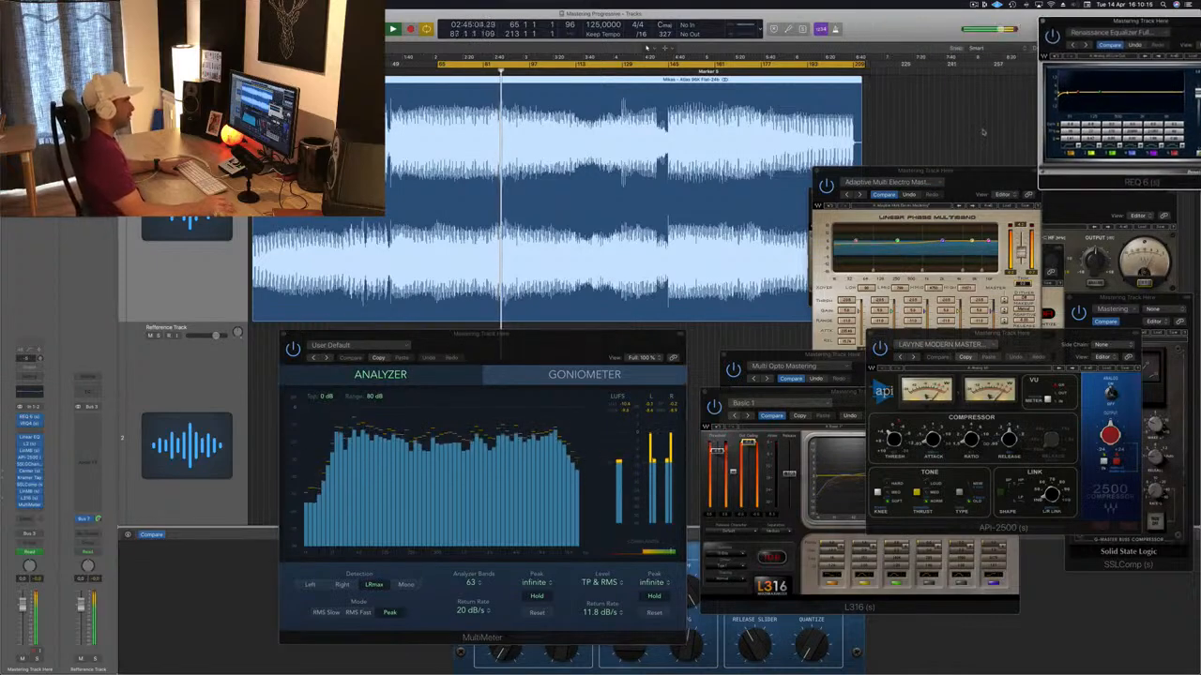
drag(946, 195, 726, 429)
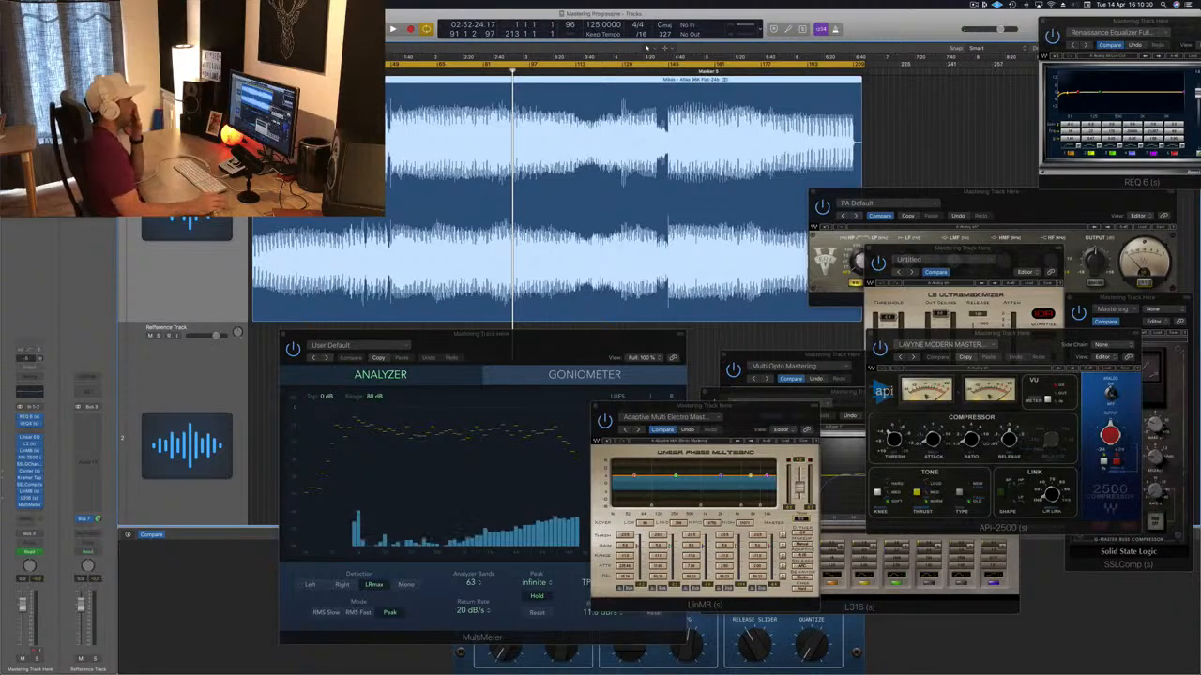
drag(1042, 348, 1013, 424)
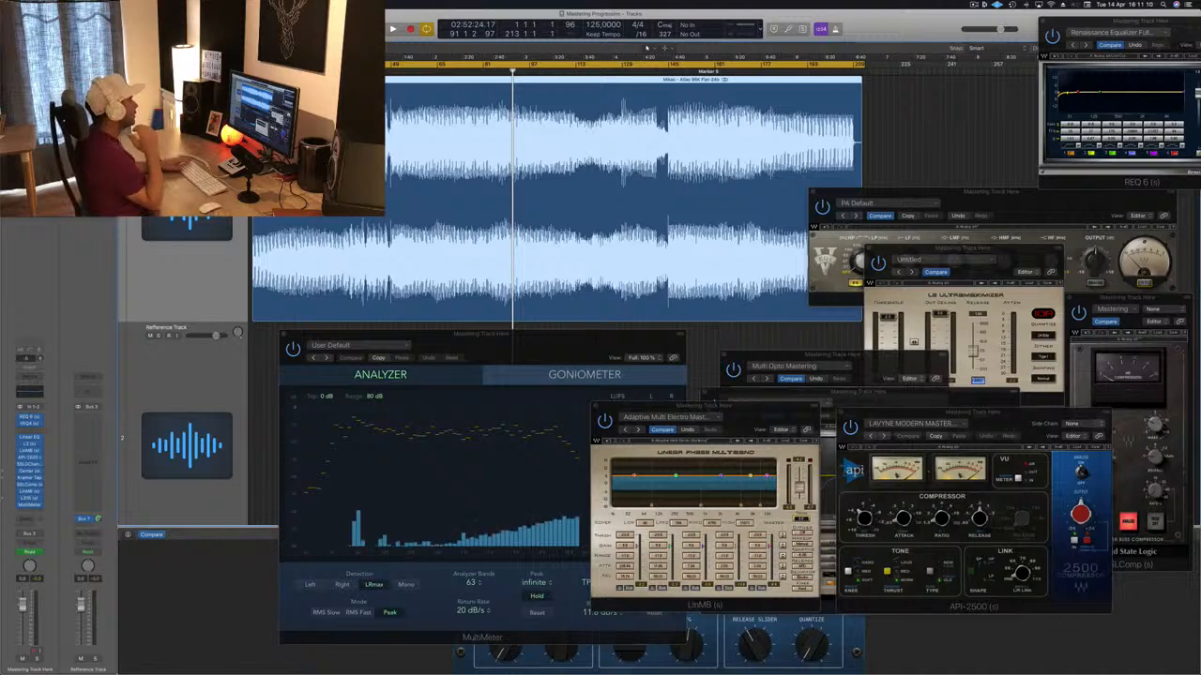
- Play the track from the beginning, move the MultiMeter and REQ 6 windows fully into view, and bring the VEQ4 window to the front
key(space)
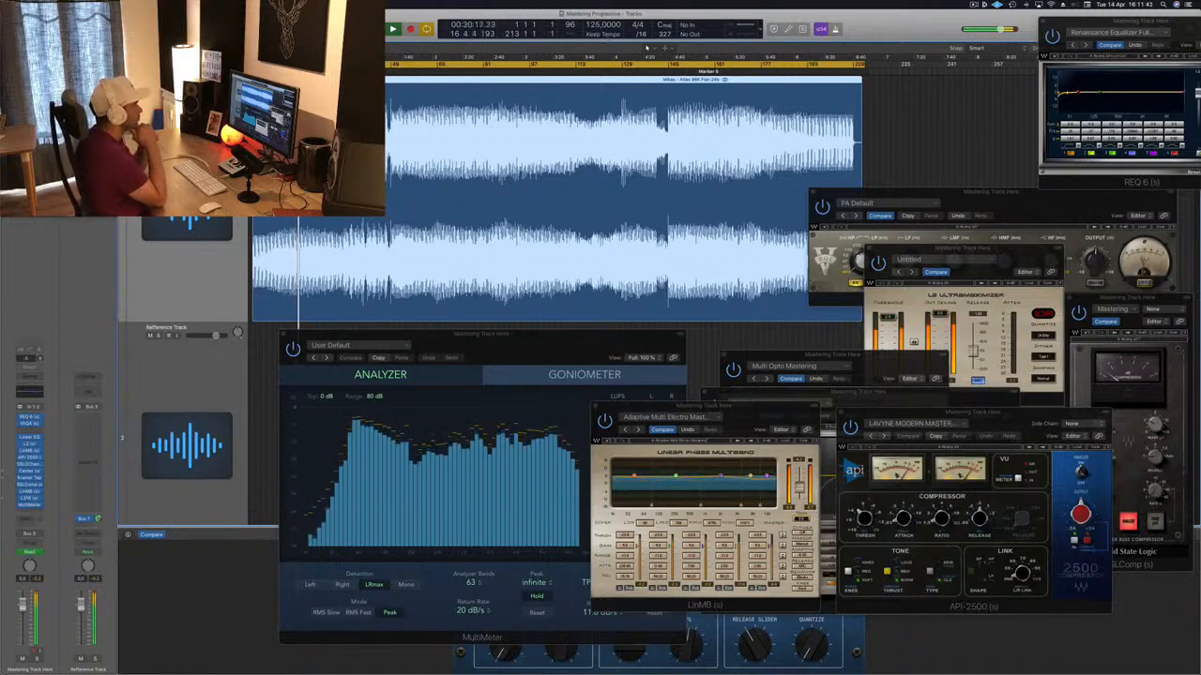
drag(551, 337, 439, 336)
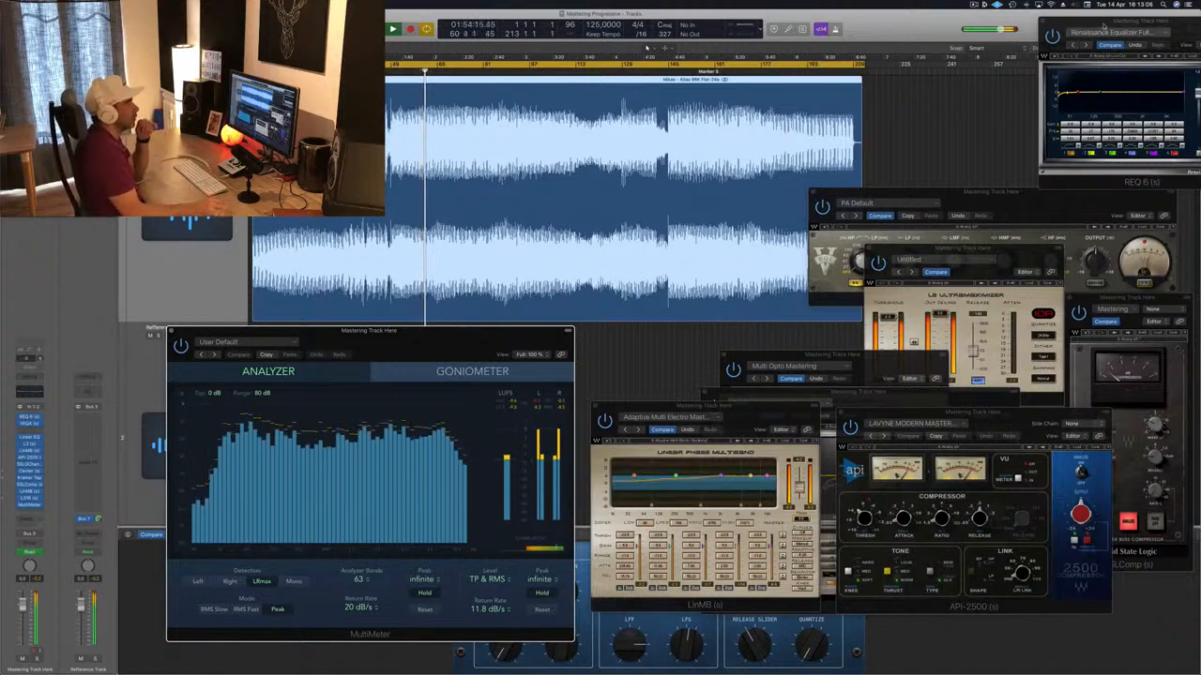
drag(1105, 27, 1027, 26)
click(1143, 284)
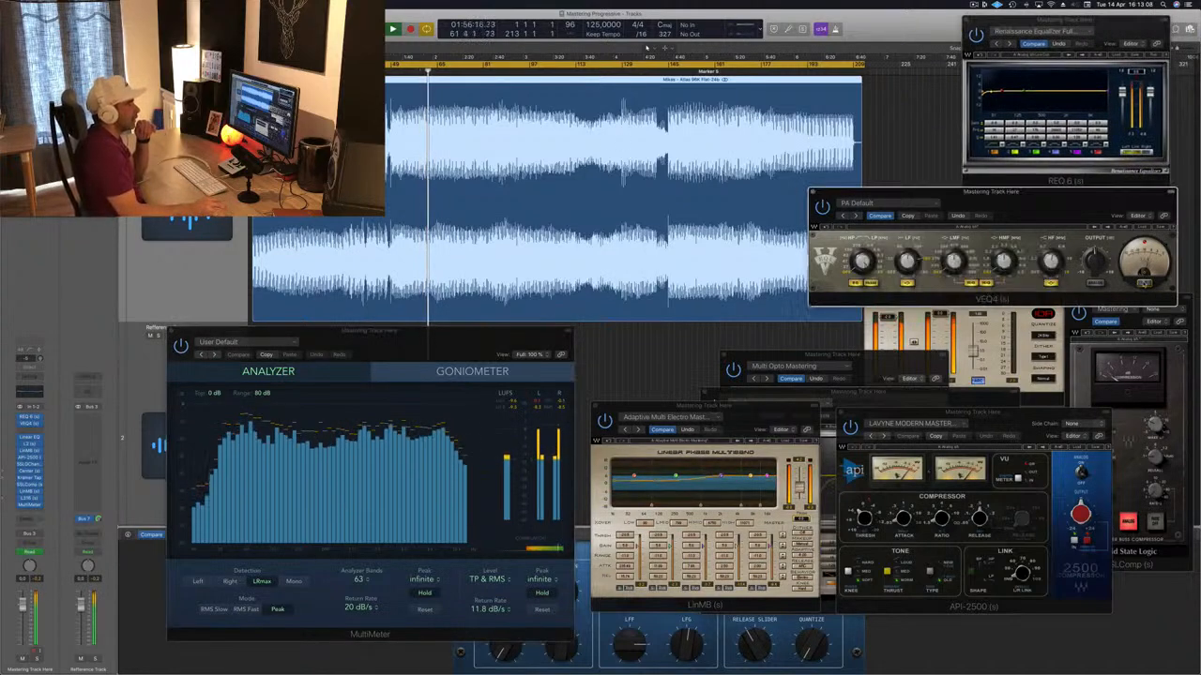